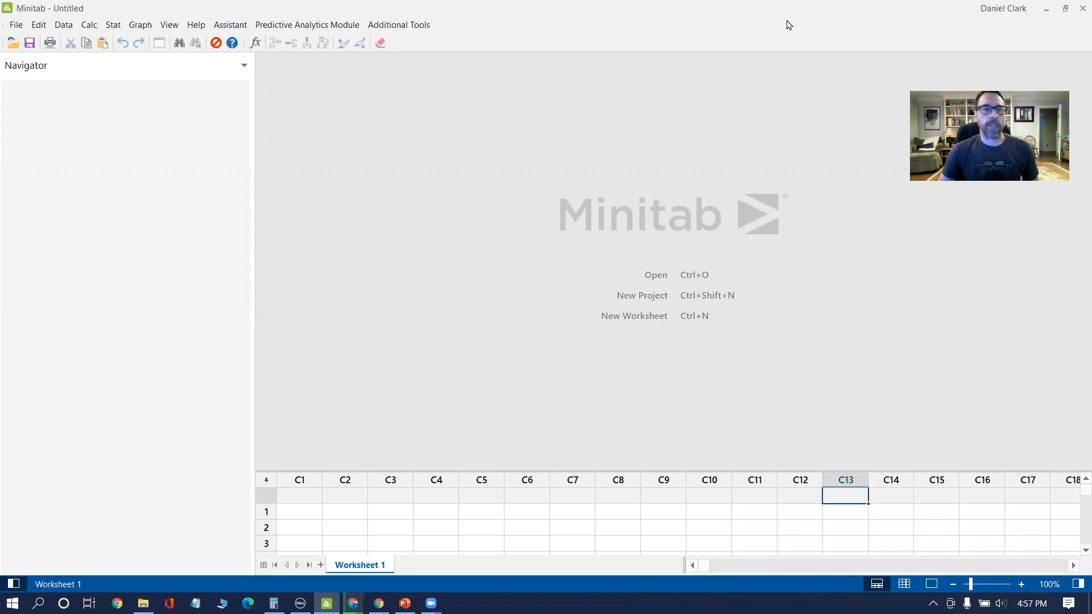
Step: Open the COURIER PROCESS.MPJ project and enlarge the worksheet area to show more data rows
click(16, 26)
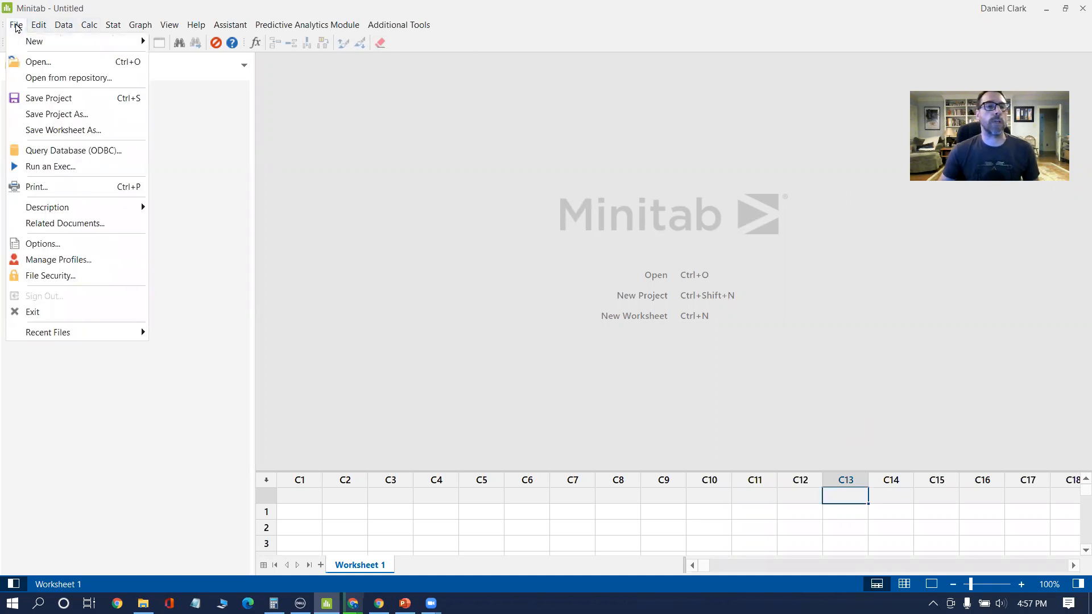
click(36, 61)
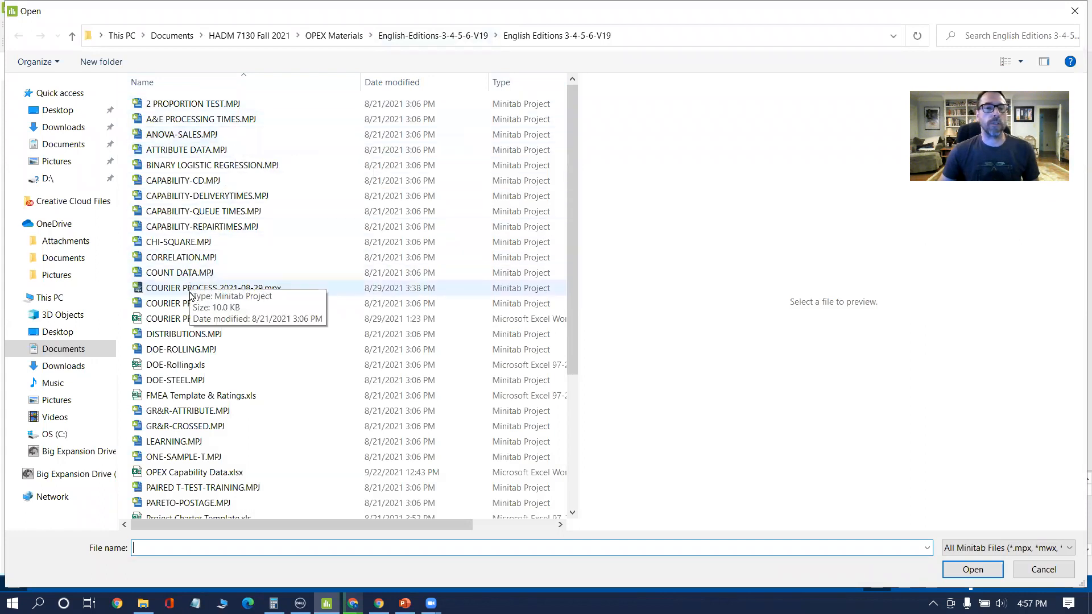
click(221, 306)
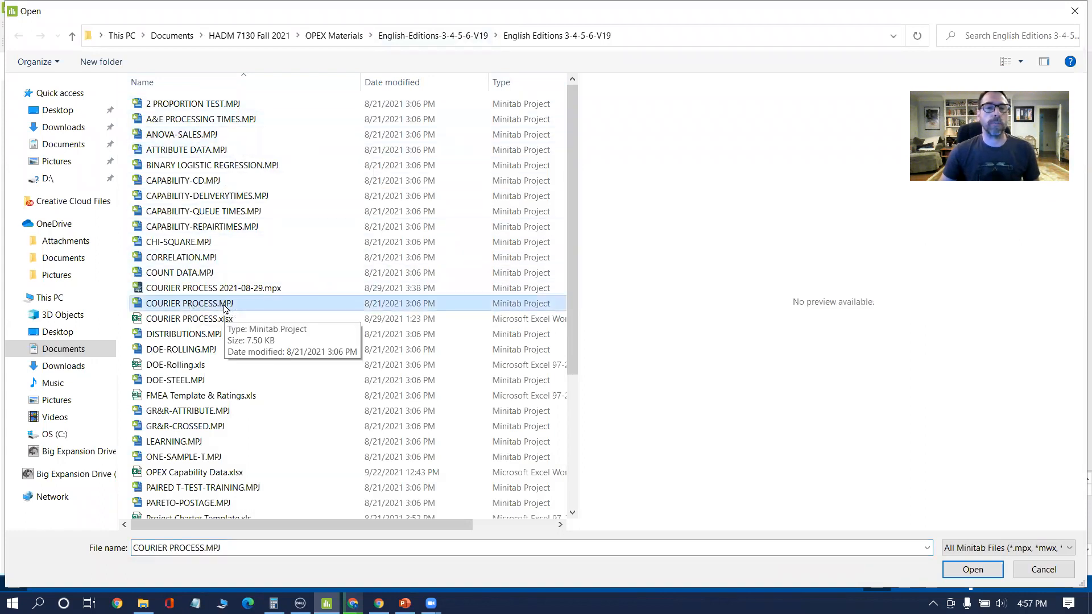
click(973, 569)
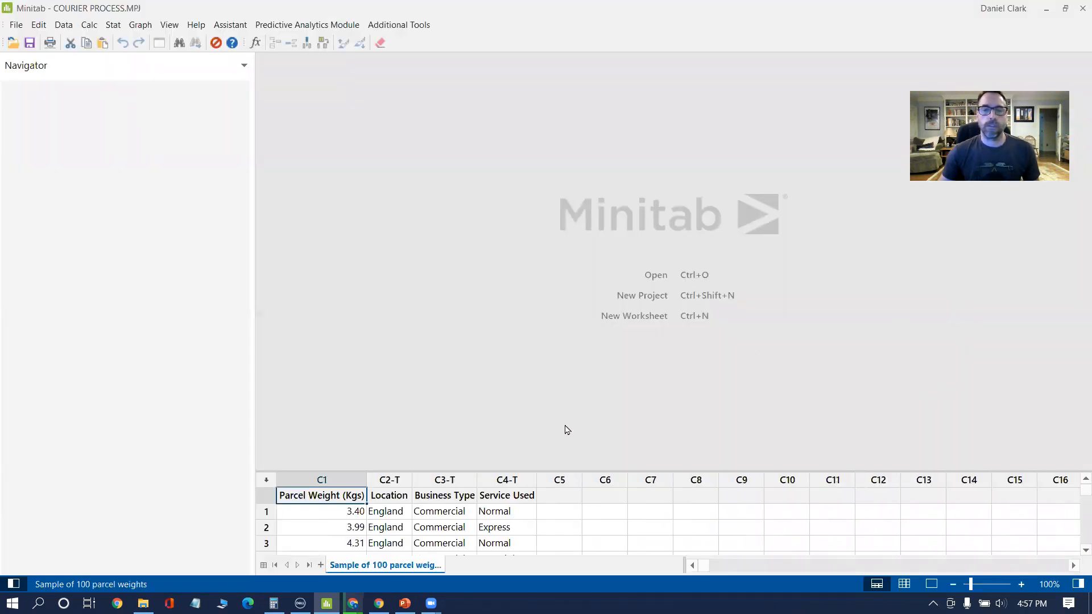
drag(566, 471, 514, 296)
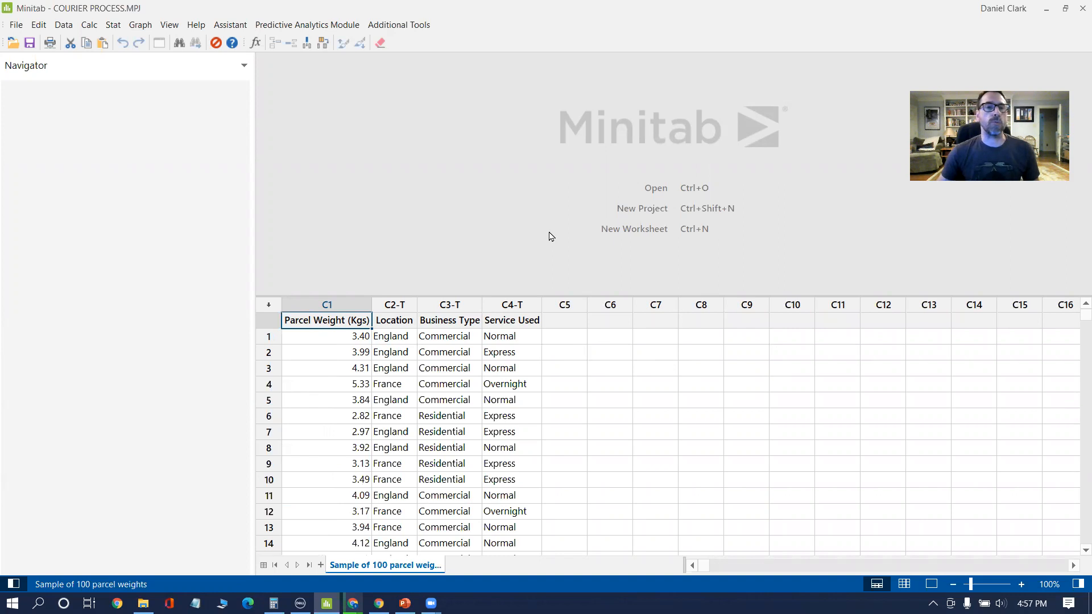
Step: Create a simple one-Y boxplot of Parcel Weight (Kgs) and enlarge the output area to show the whole graph
click(139, 25)
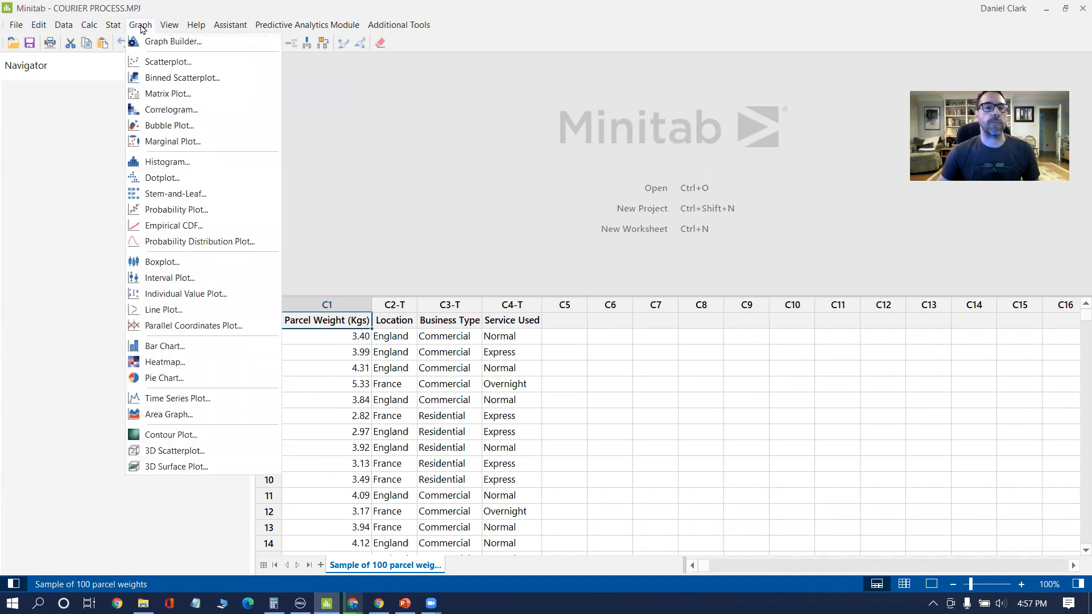
click(142, 262)
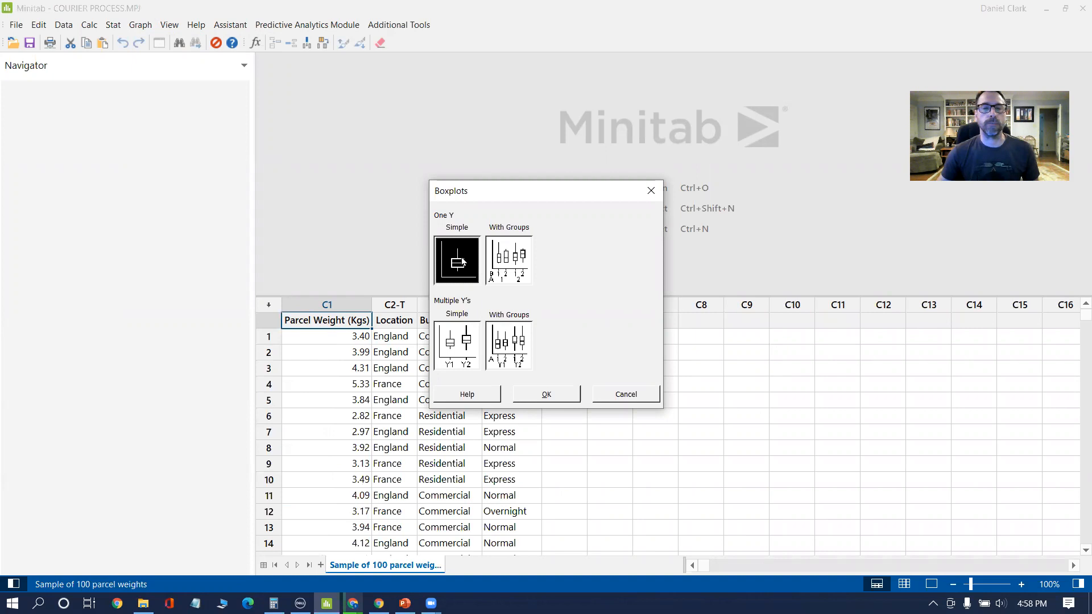
click(538, 394)
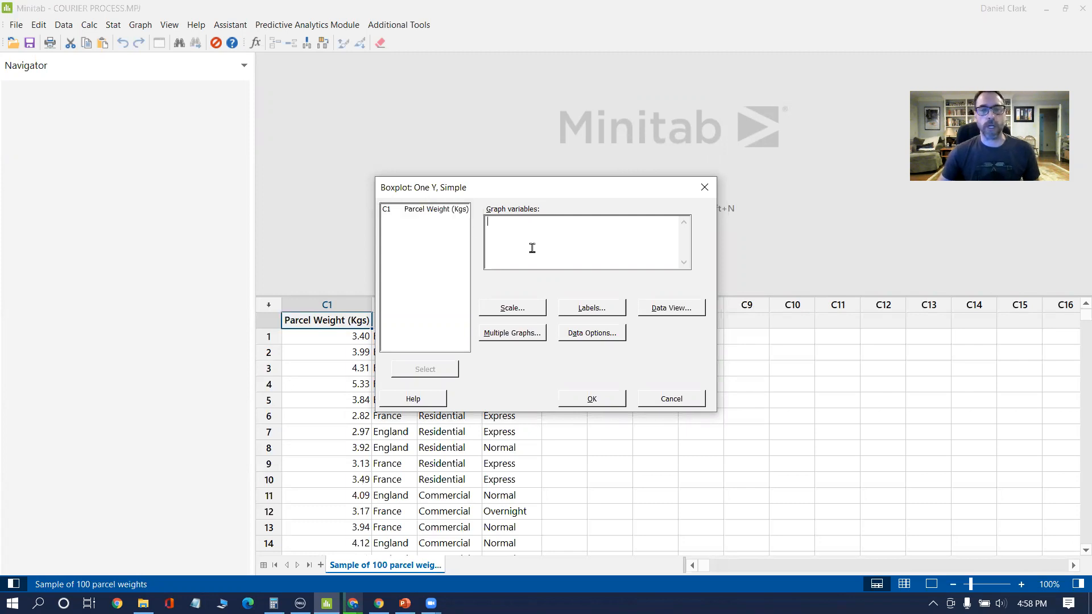
double_click(434, 211)
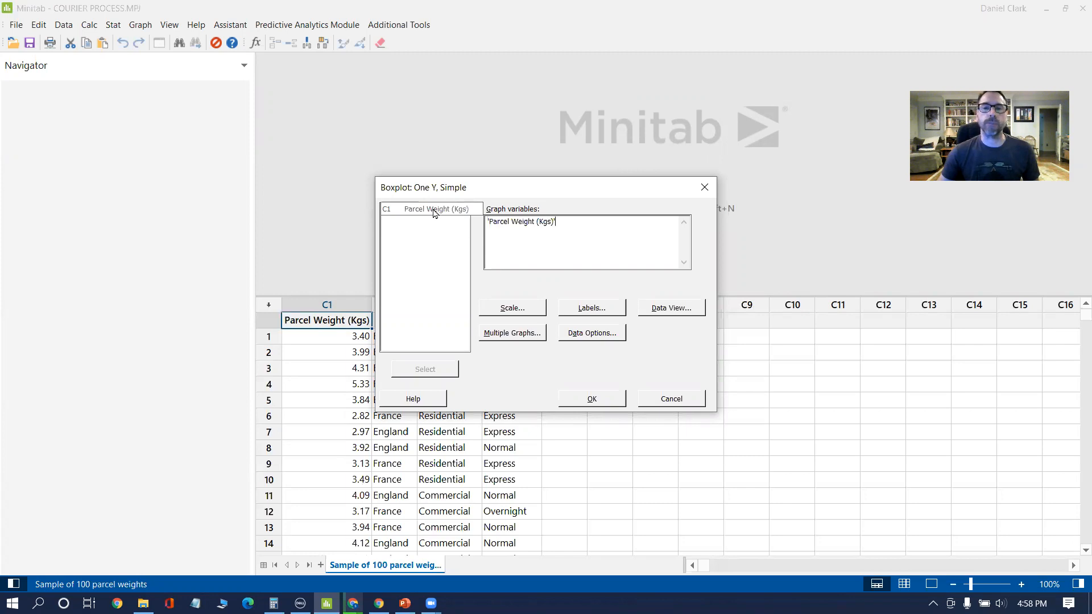
click(581, 395)
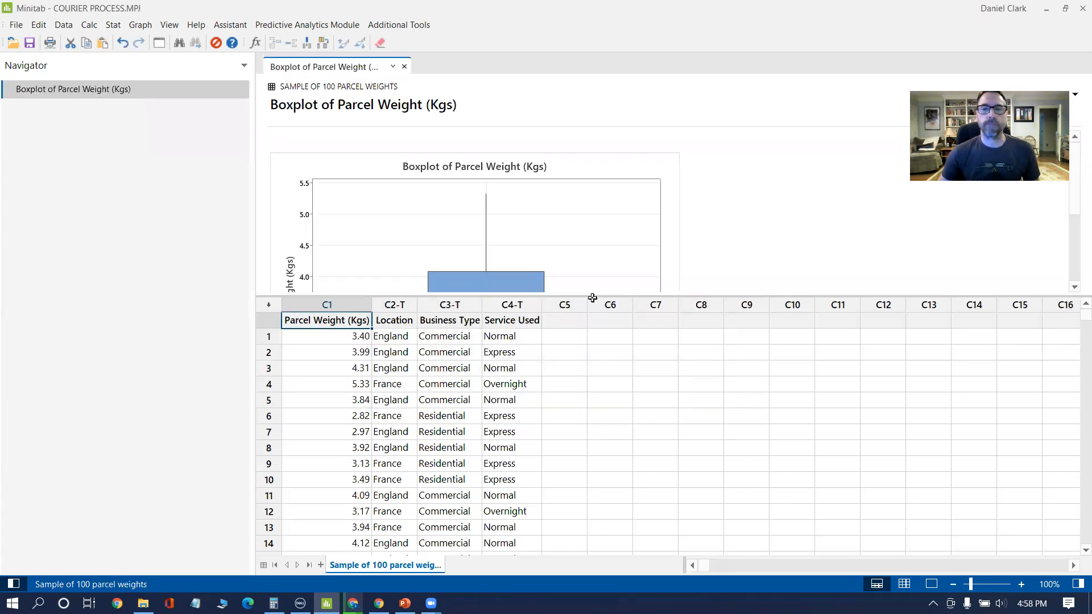
drag(590, 293, 575, 418)
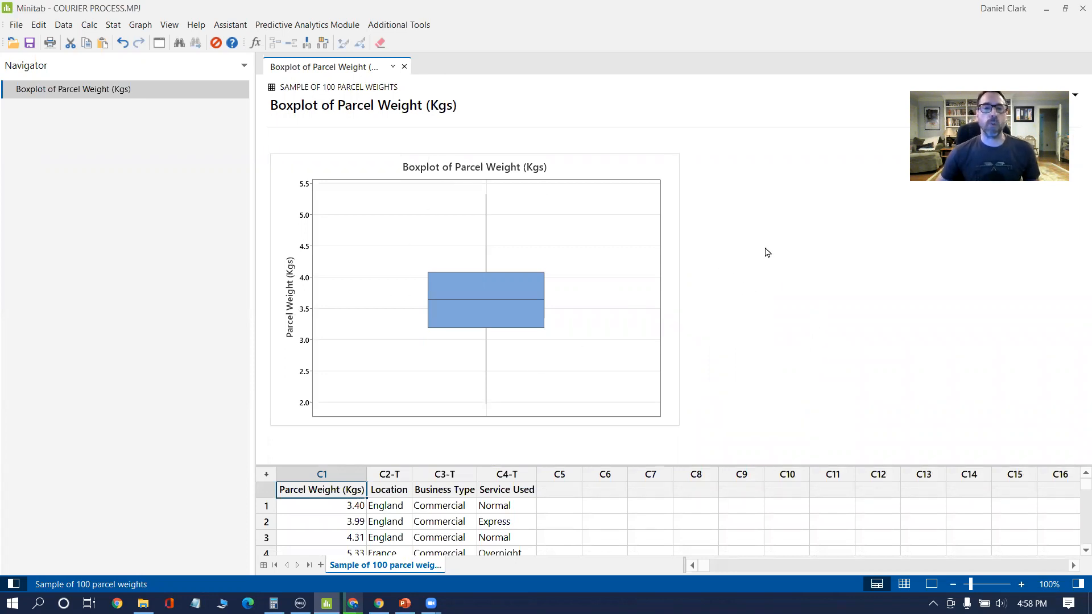
mouse_move(533, 297)
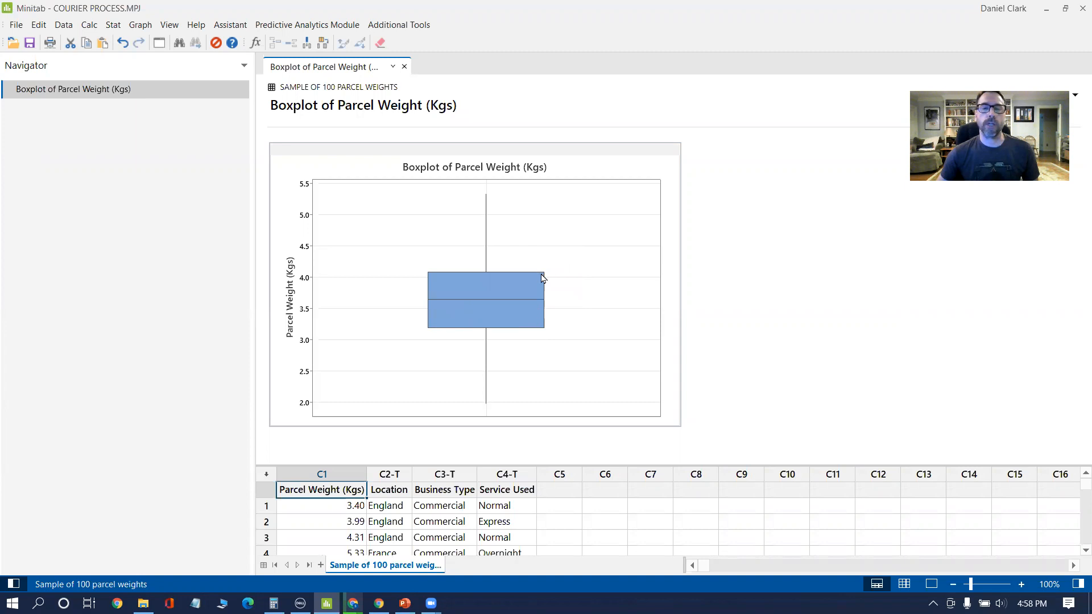
mouse_move(534, 330)
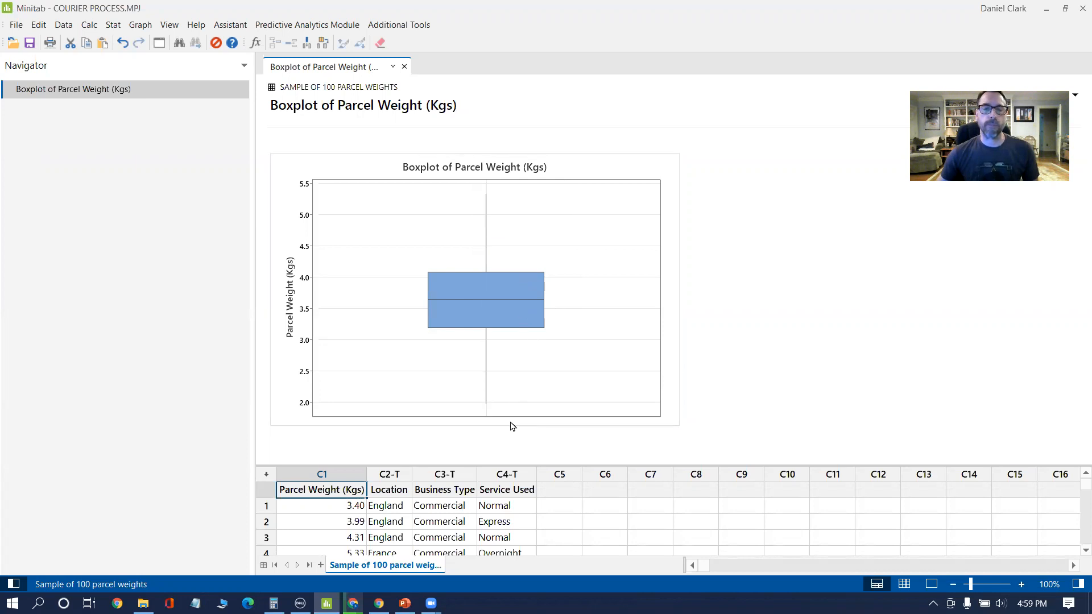
Step: Sort all worksheet columns by Parcel Weight (Kgs) in increasing order, storing the result in the original columns
drag(512, 466, 511, 190)
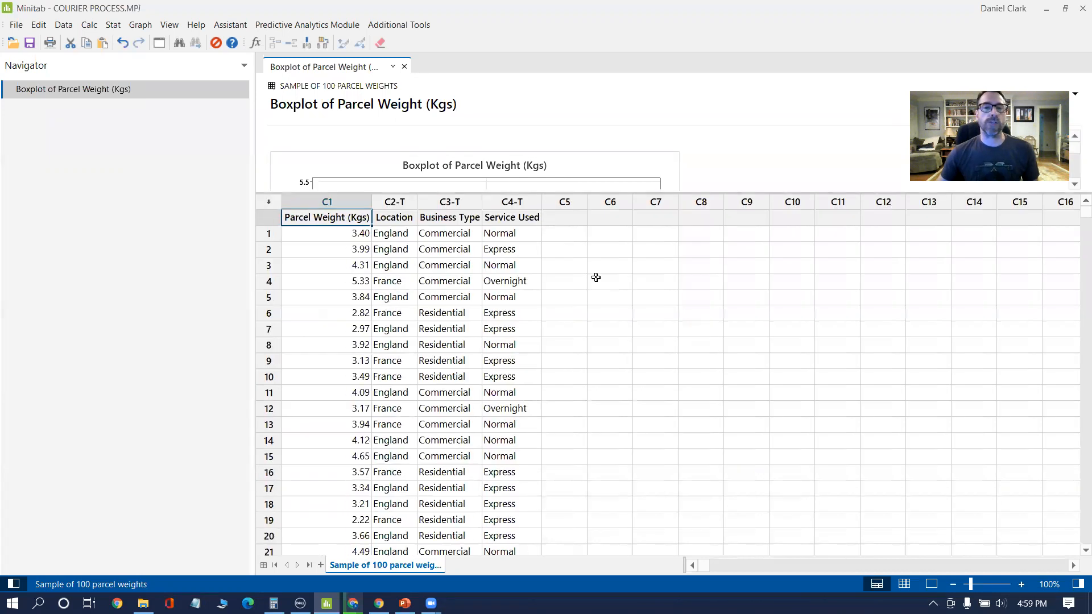
click(337, 203)
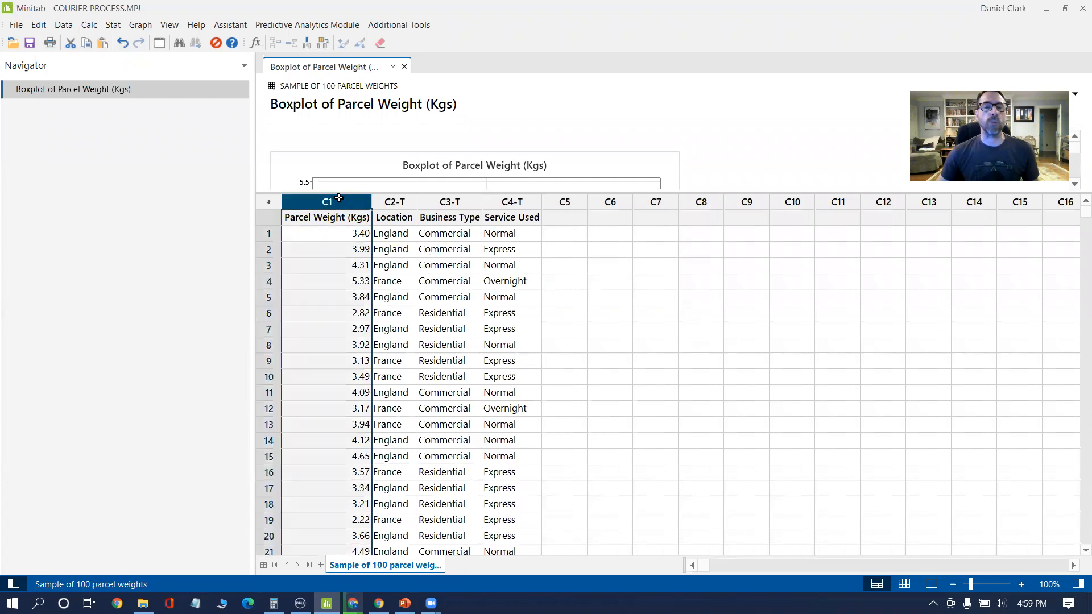
click(63, 25)
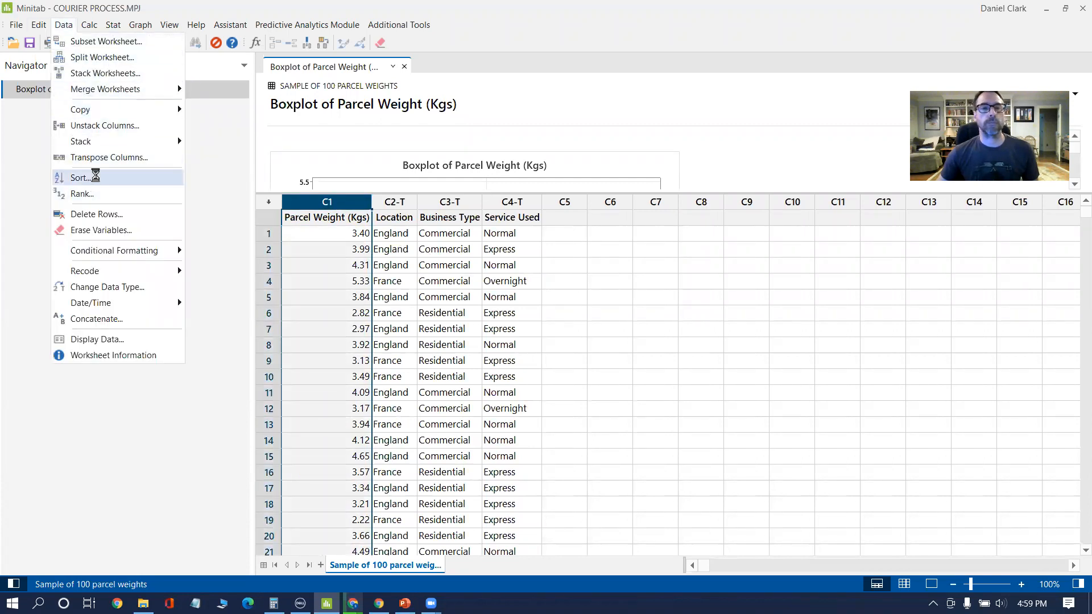
click(77, 179)
double_click(435, 143)
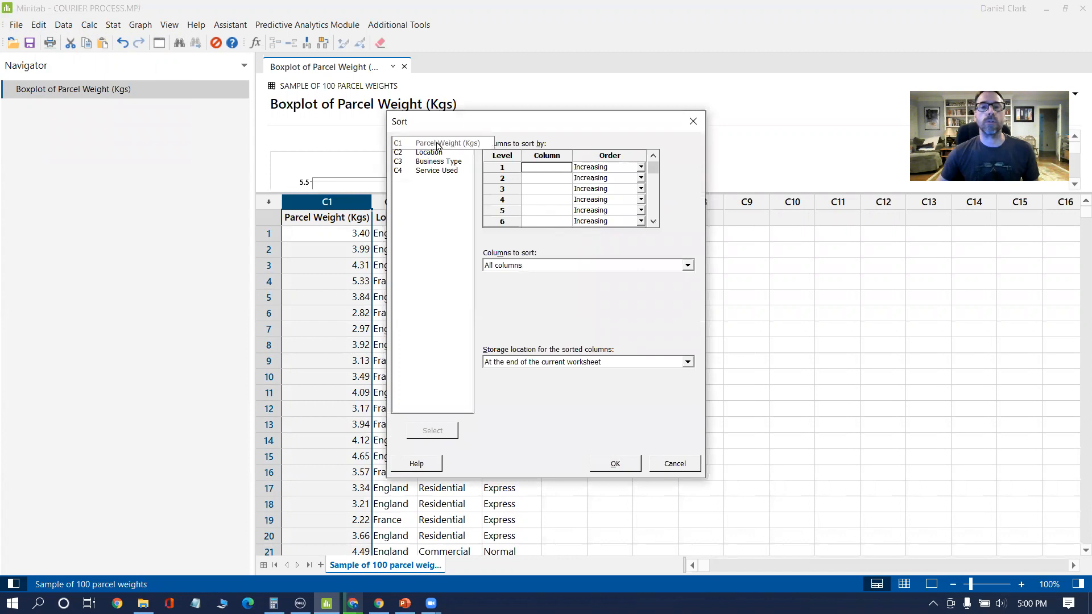
click(537, 363)
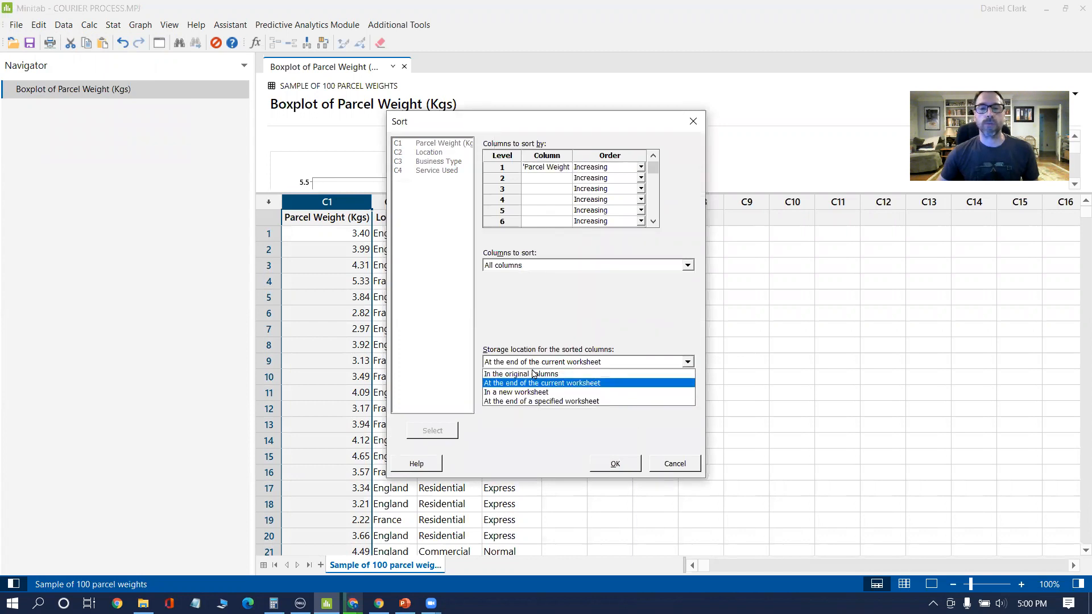
click(535, 370)
key(Return)
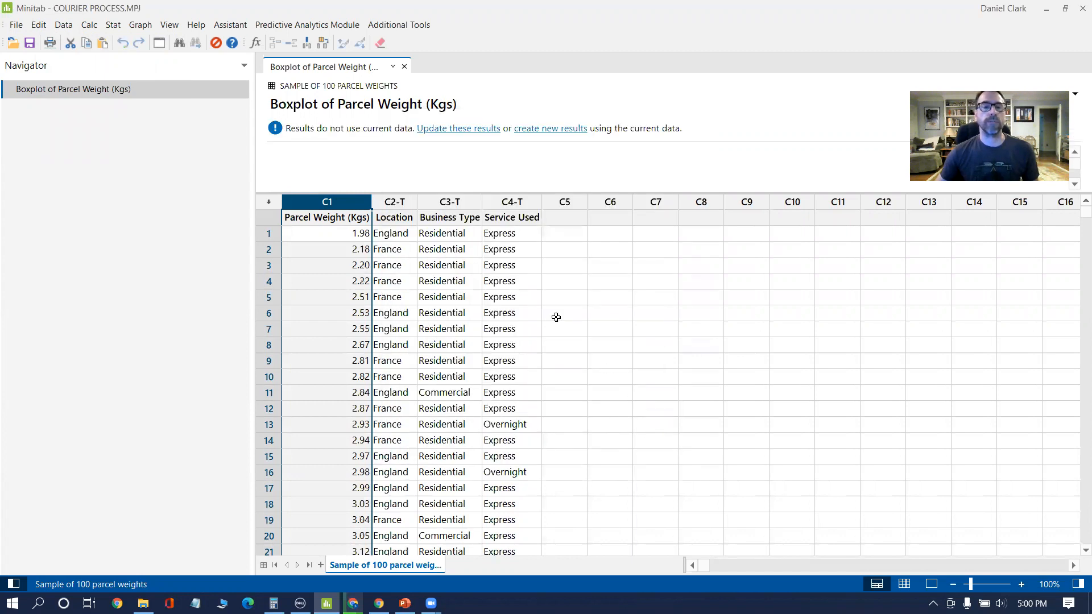
Step: Examine the sorted parcel weights from the first row to the last for the minimum and maximum values
click(360, 235)
scroll(353, 267, down, 2)
scroll(353, 273, up, 2)
scroll(357, 235, down, 20)
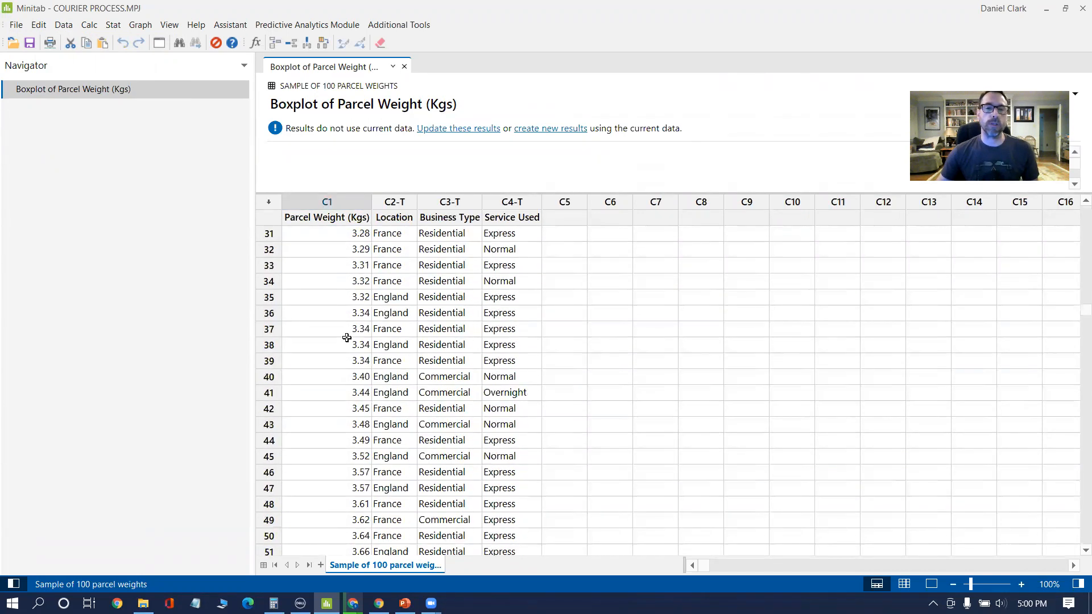
scroll(350, 391, up, 4)
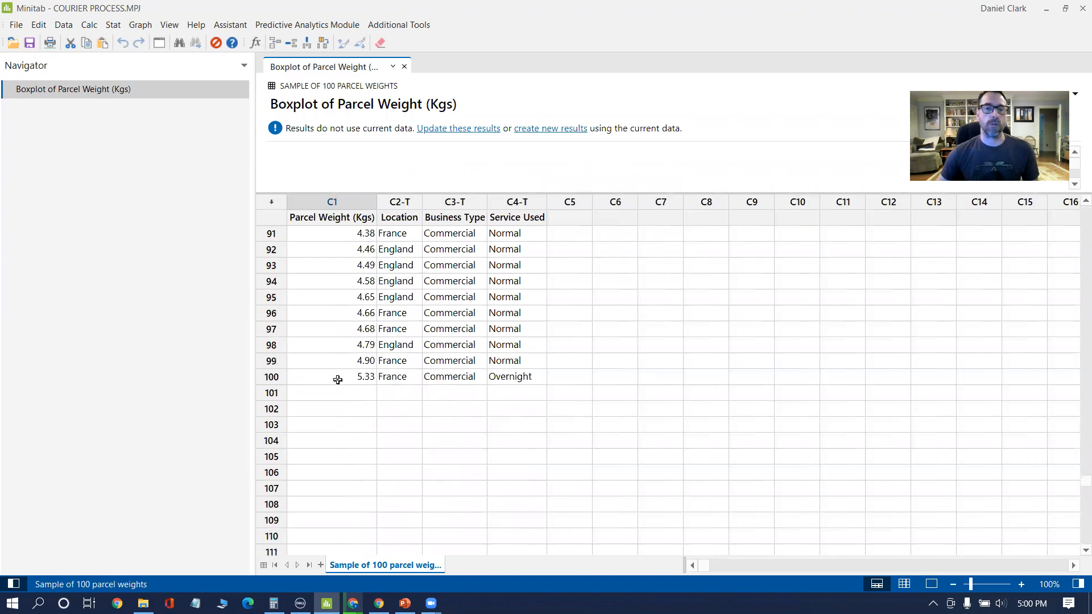
scroll(356, 380, up, 19)
scroll(348, 393, up, 11)
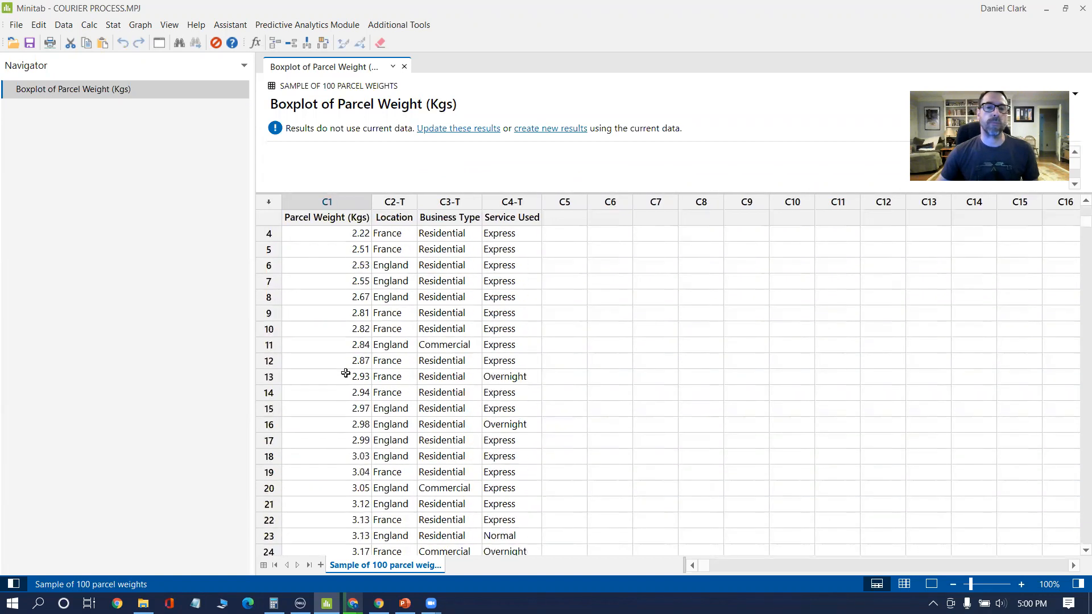
Step: Select worksheet rows 50 and 51 to inspect the middle parcel weights around the median
scroll(353, 242, down, 13)
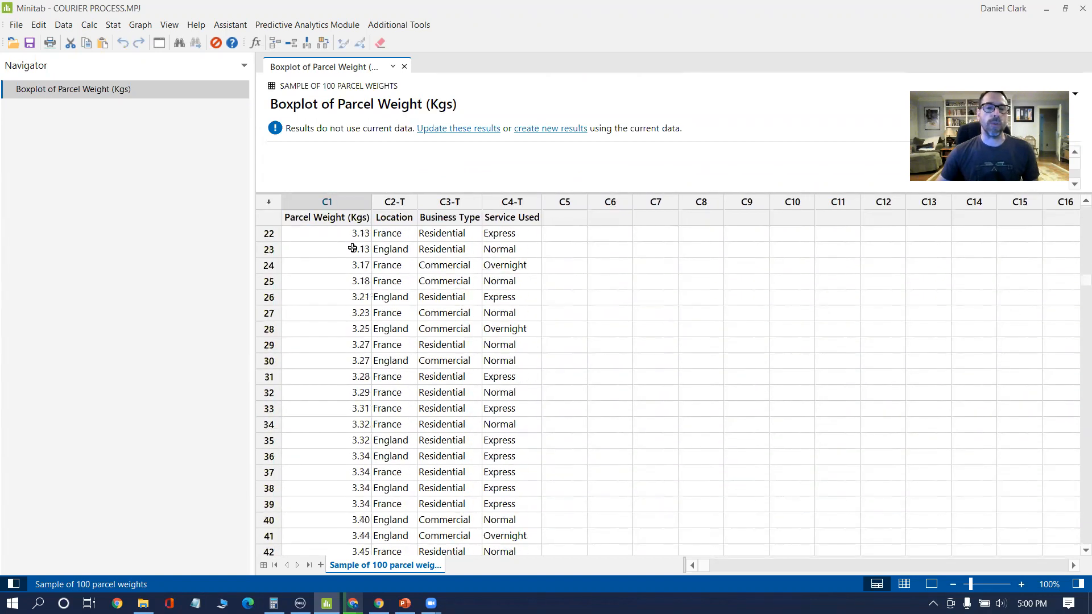
scroll(350, 367, down, 1)
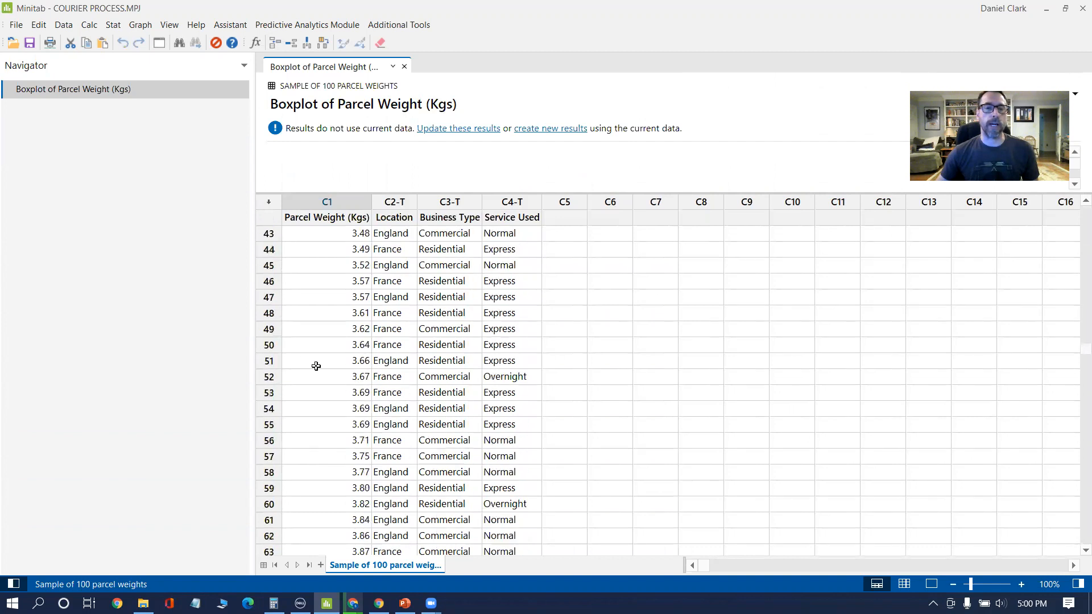
click(268, 360)
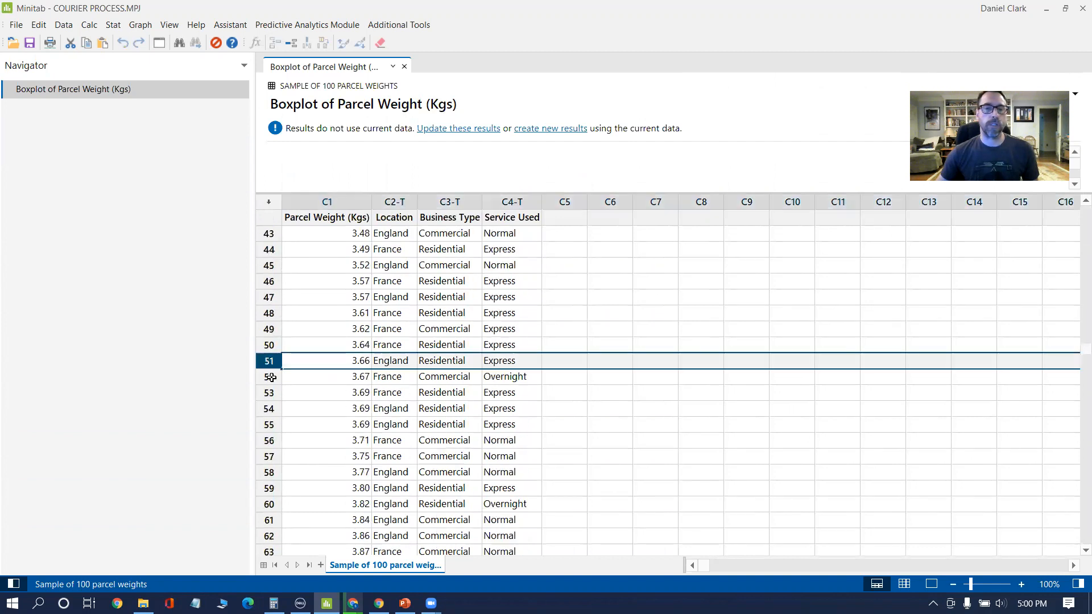
shift+click(268, 346)
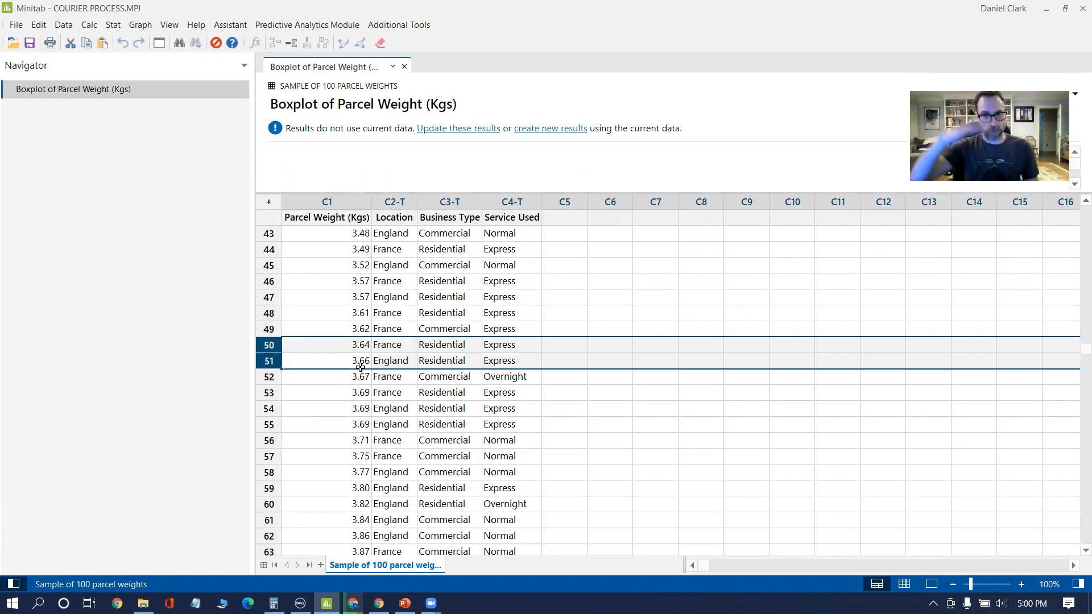
Step: Select worksheet rows 25 and 26 to inspect the parcel weights around the first quartile
scroll(360, 367, up, 6)
scroll(361, 366, up, 4)
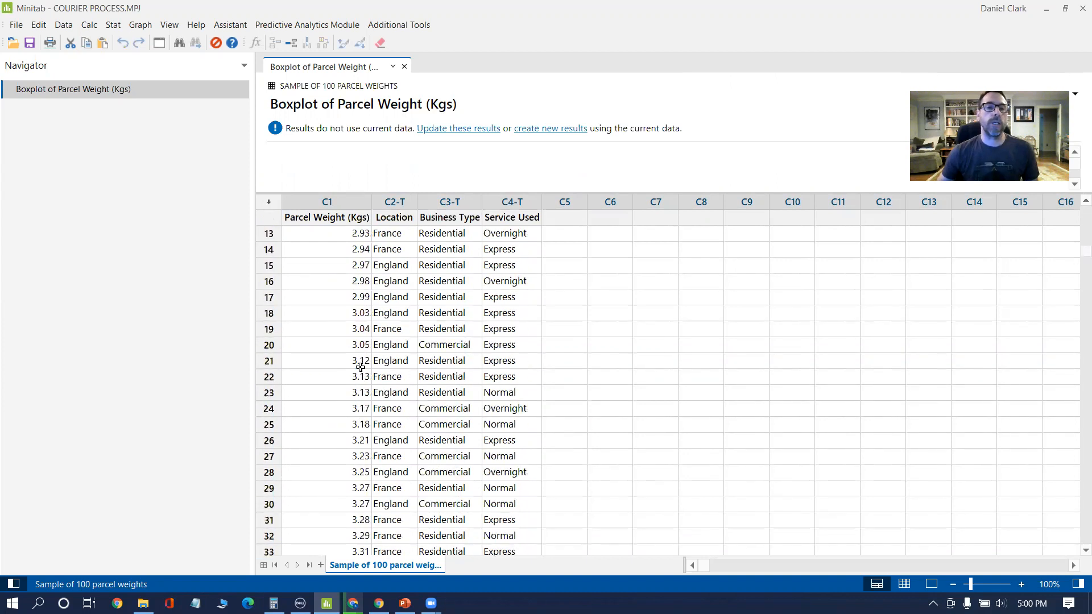
click(269, 425)
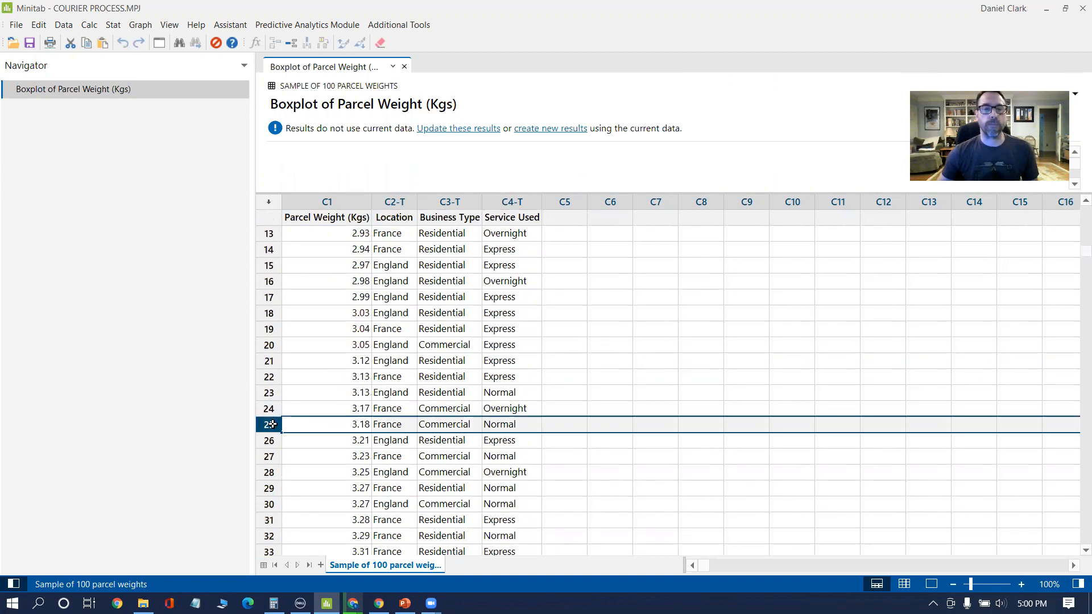
shift+click(344, 441)
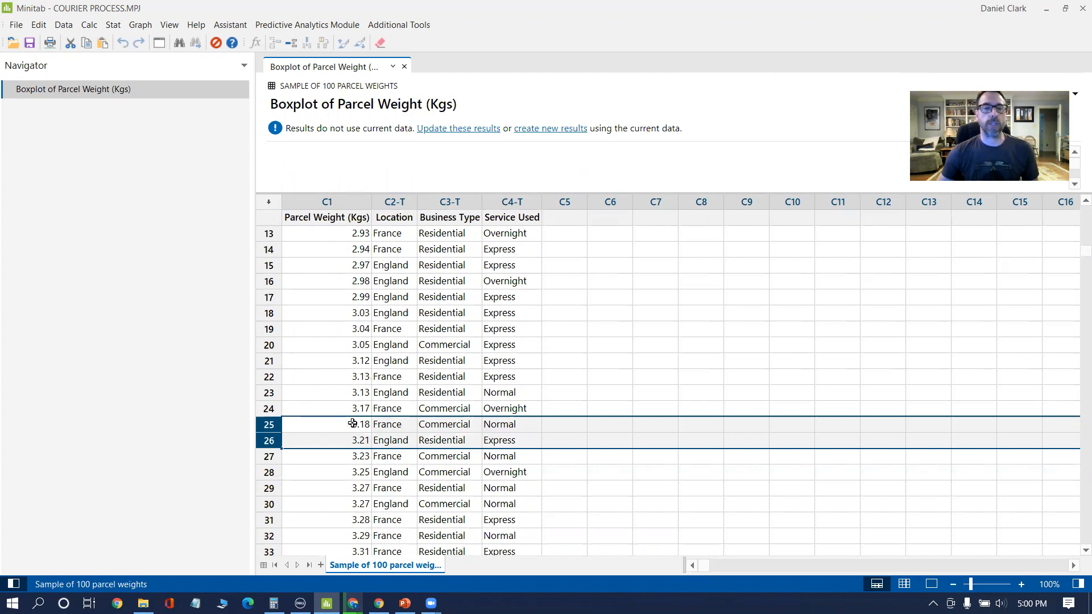
Step: Select worksheet rows 75 and 76 to inspect the parcel weights around the third quartile, and clear the row selection
scroll(352, 424, down, 12)
scroll(339, 450, down, 4)
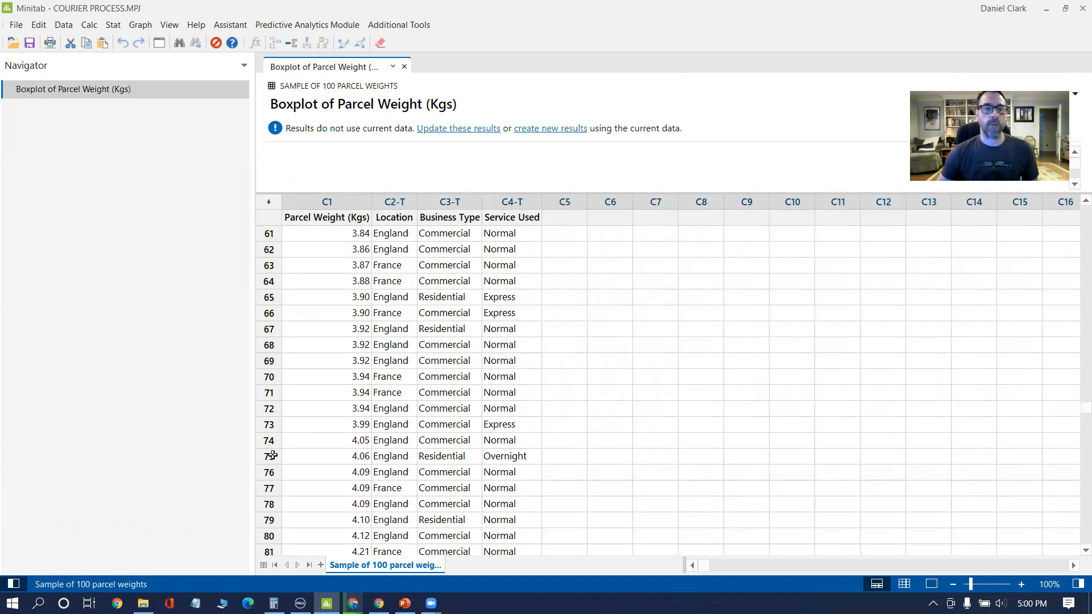
click(269, 456)
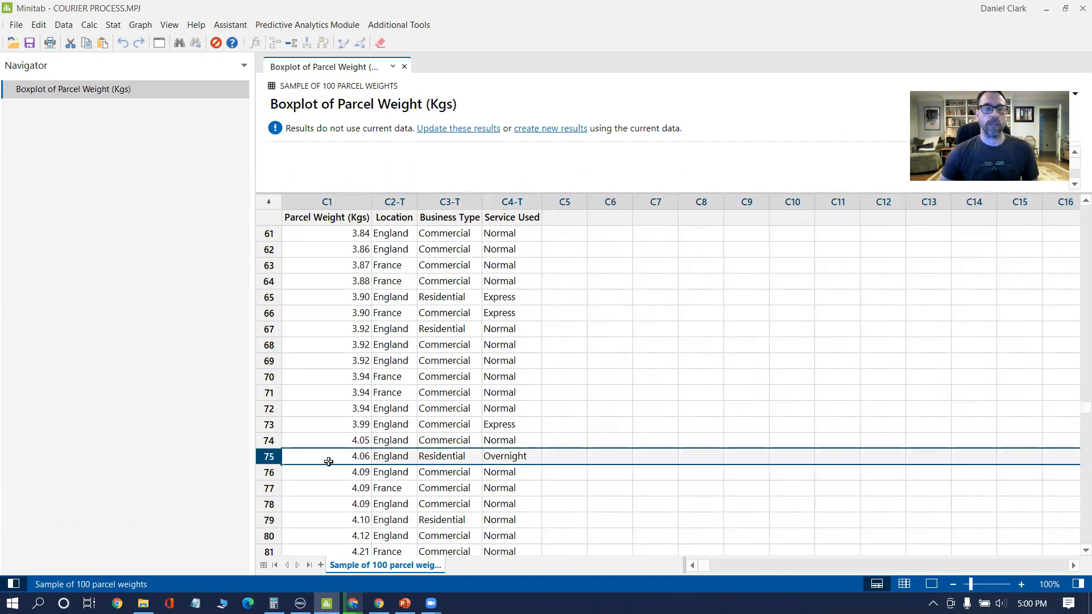
shift+click(268, 472)
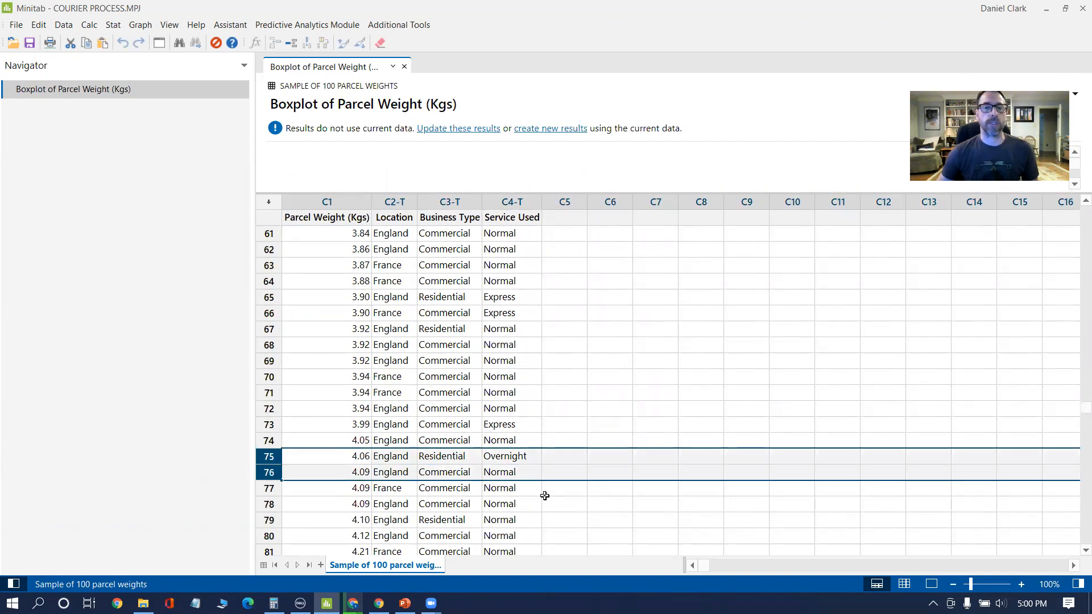
click(357, 363)
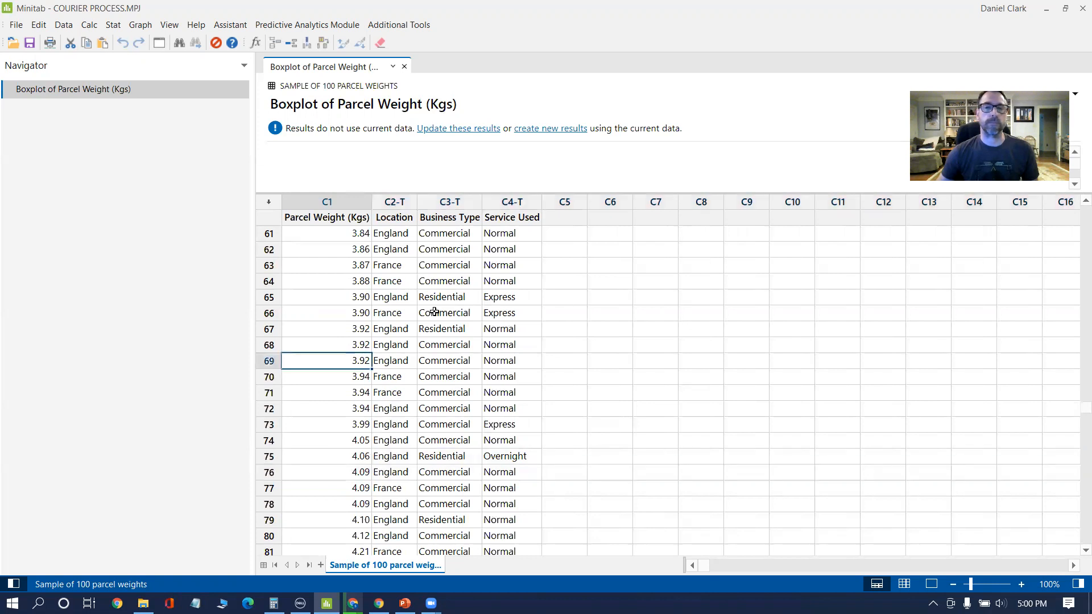
Step: Enlarge the output area again and examine the parcel weight boxplot's box and whiskers
drag(569, 193, 538, 405)
scroll(668, 366, down, 1)
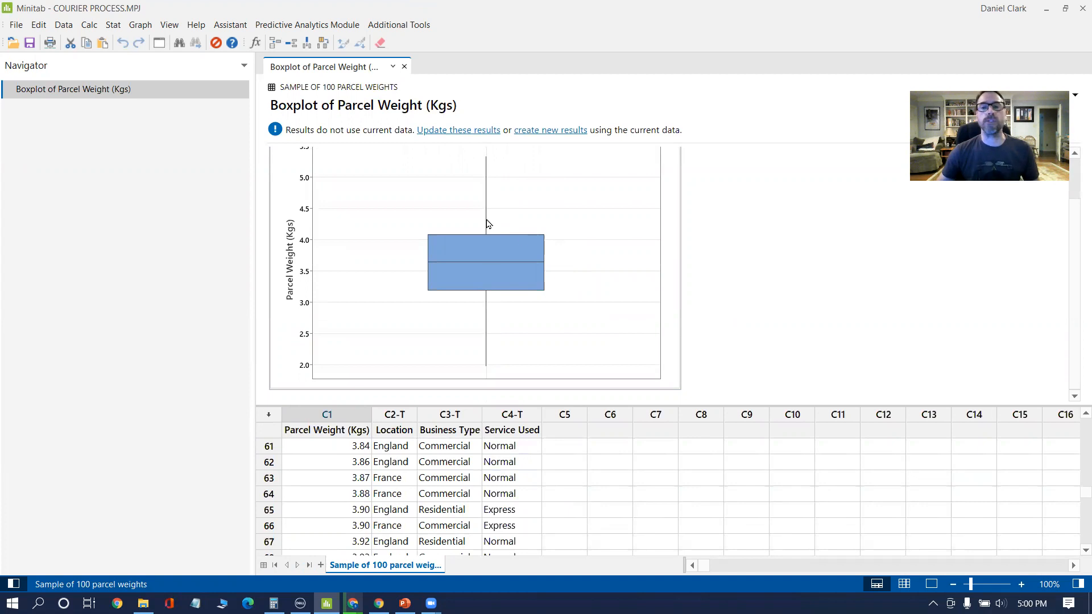
scroll(737, 374, up, 2)
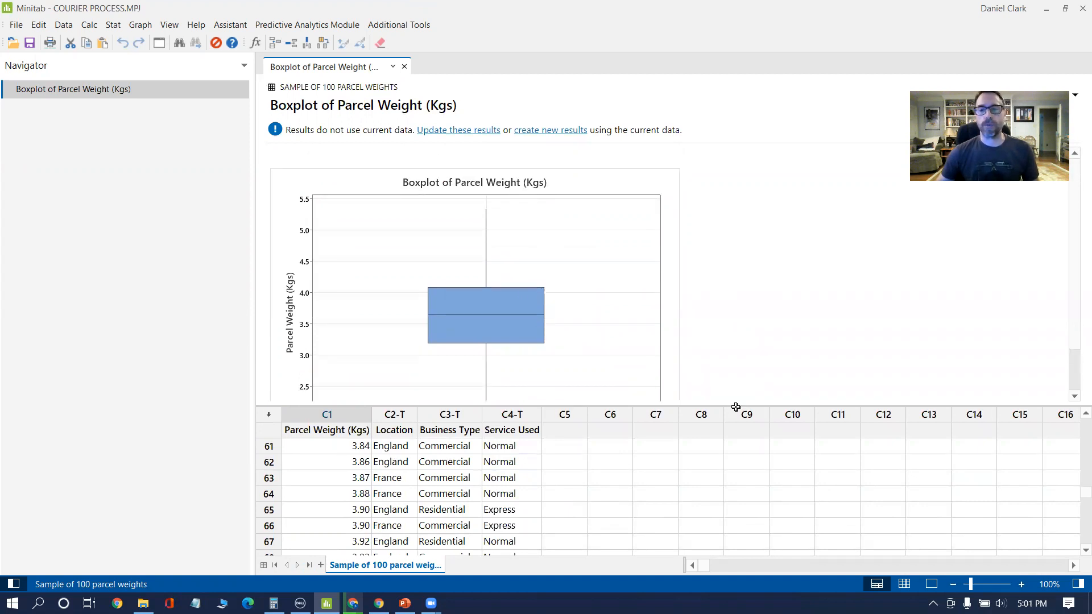
Step: Enlarge the output area and create a graphical summary of the Parcel Weight (Kgs) column
drag(735, 405, 735, 449)
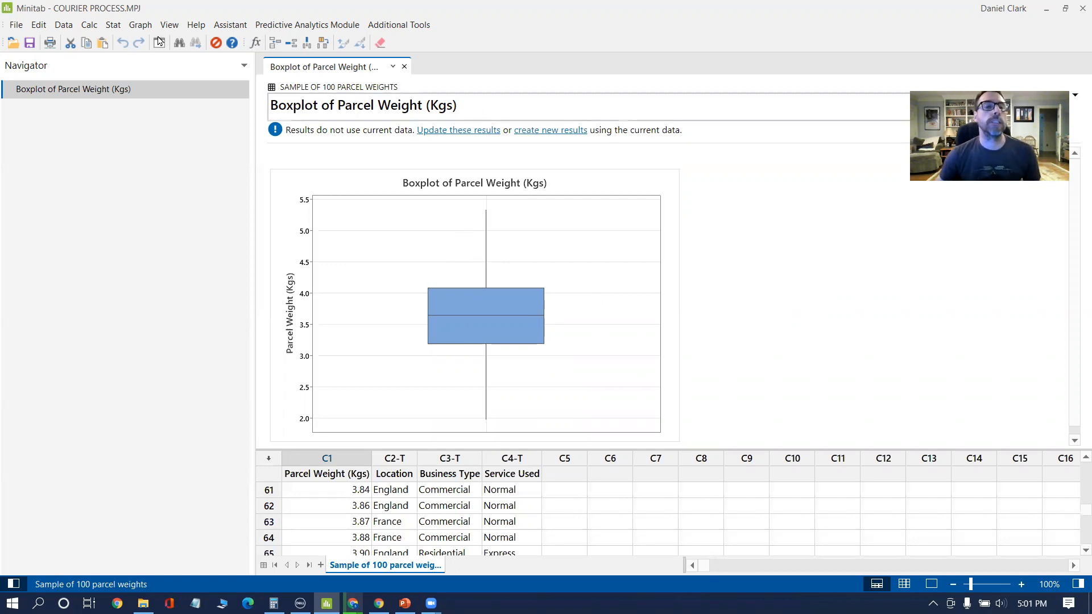
click(113, 25)
mouse_move(115, 41)
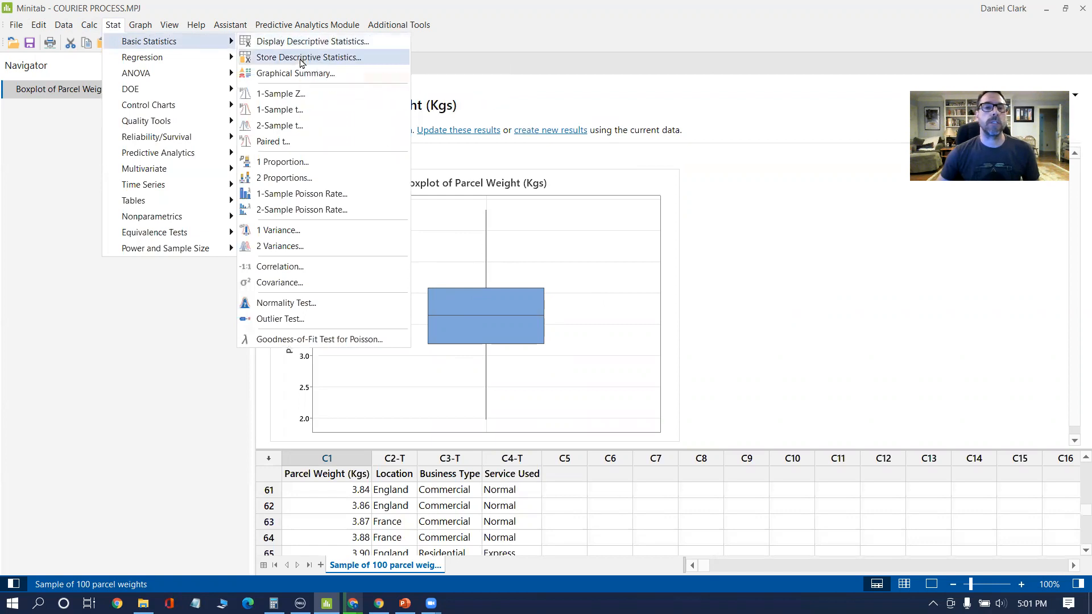
click(286, 74)
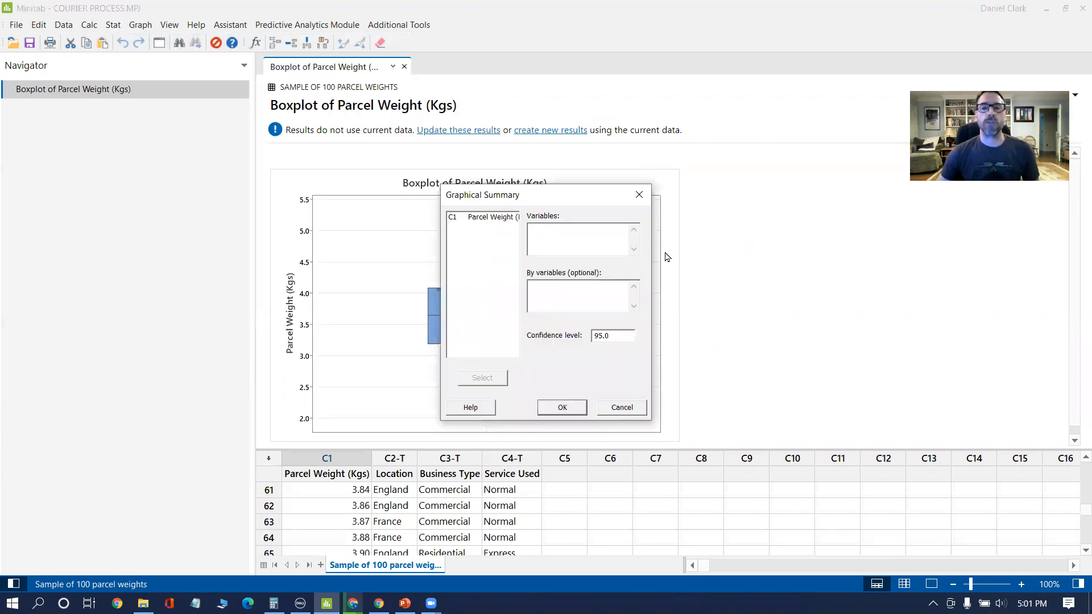
double_click(492, 218)
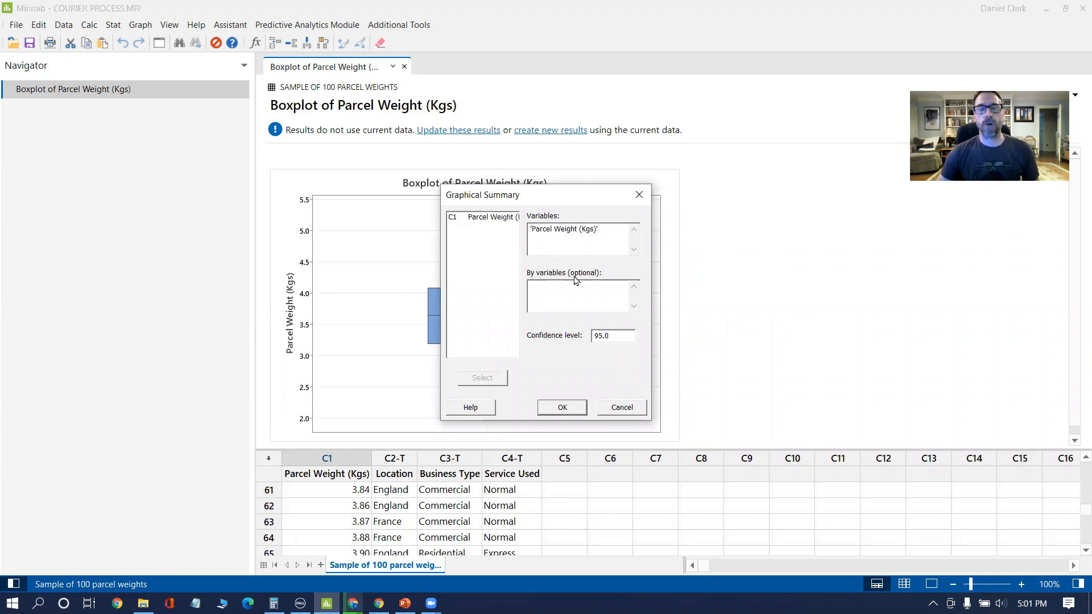
click(562, 408)
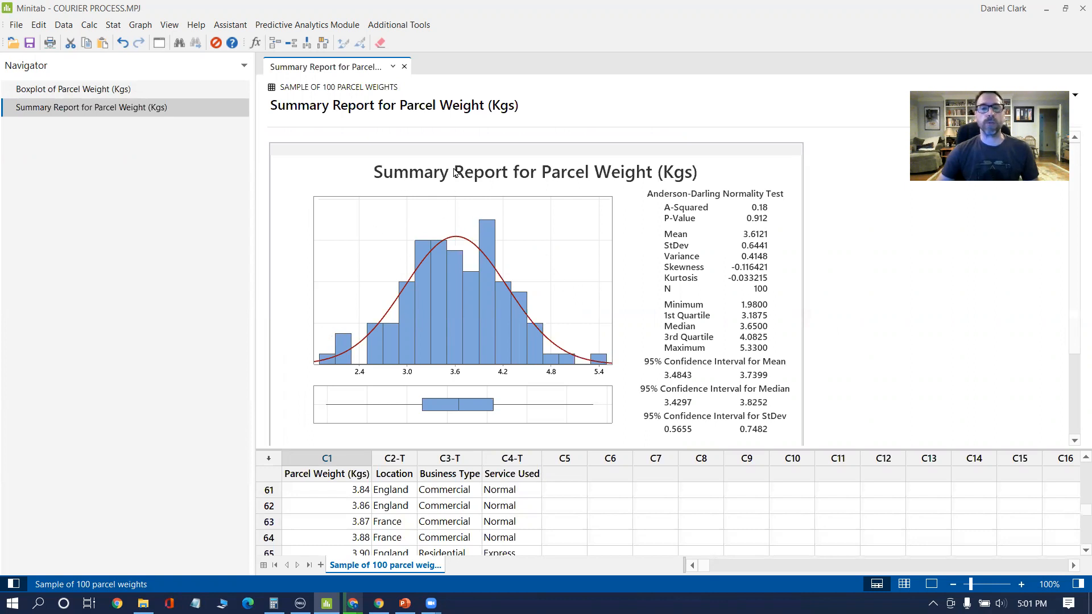
Step: Examine the boxplot beneath the summary report's histogram and compare the report with the standalone parcel weight boxplot
scroll(535, 357, down, 2)
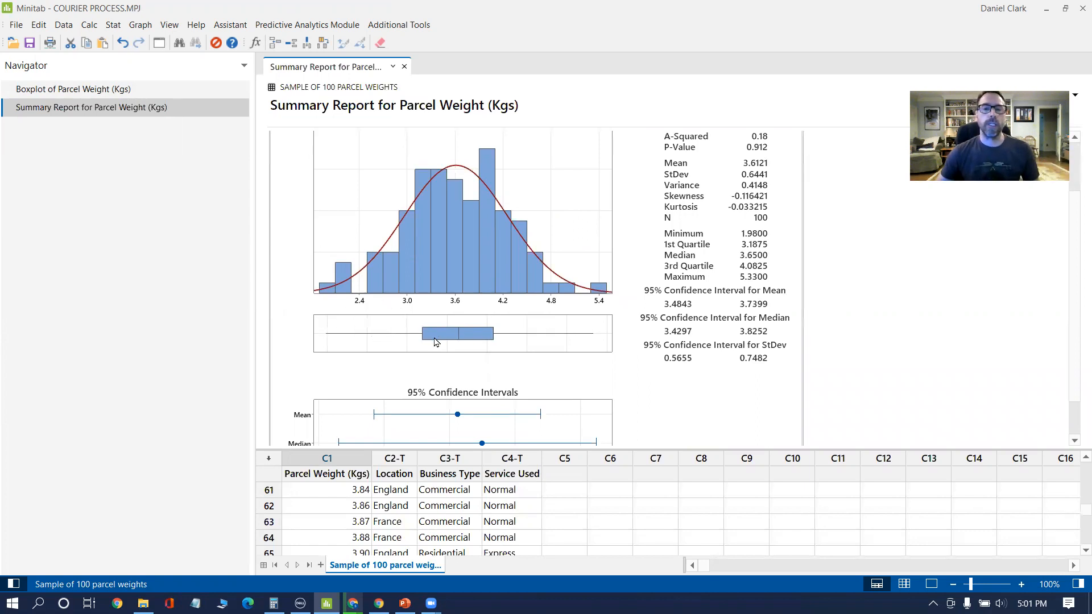
mouse_move(465, 336)
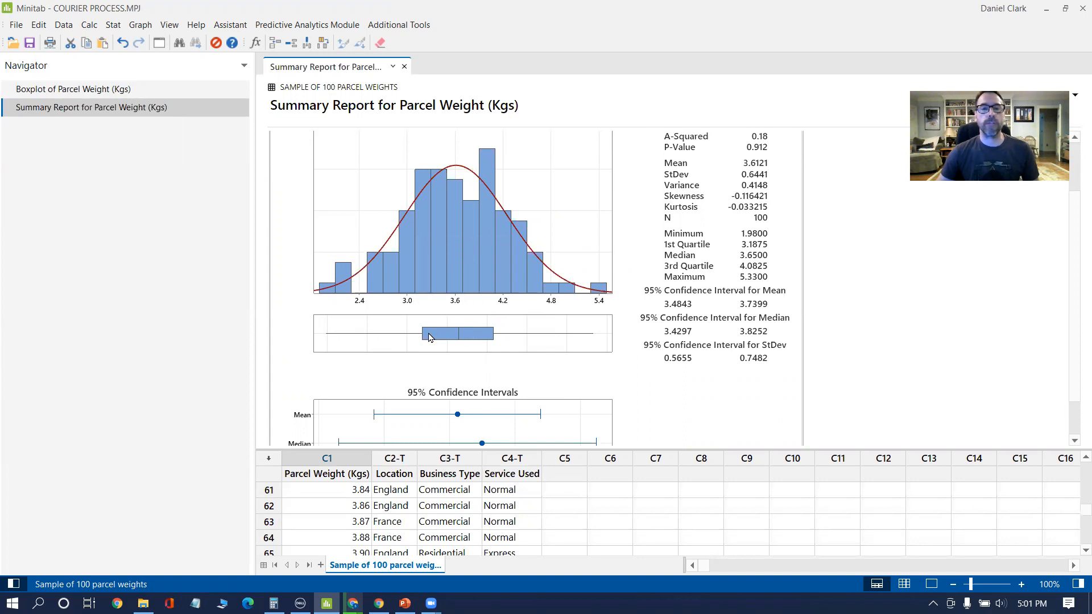
mouse_move(419, 339)
click(132, 90)
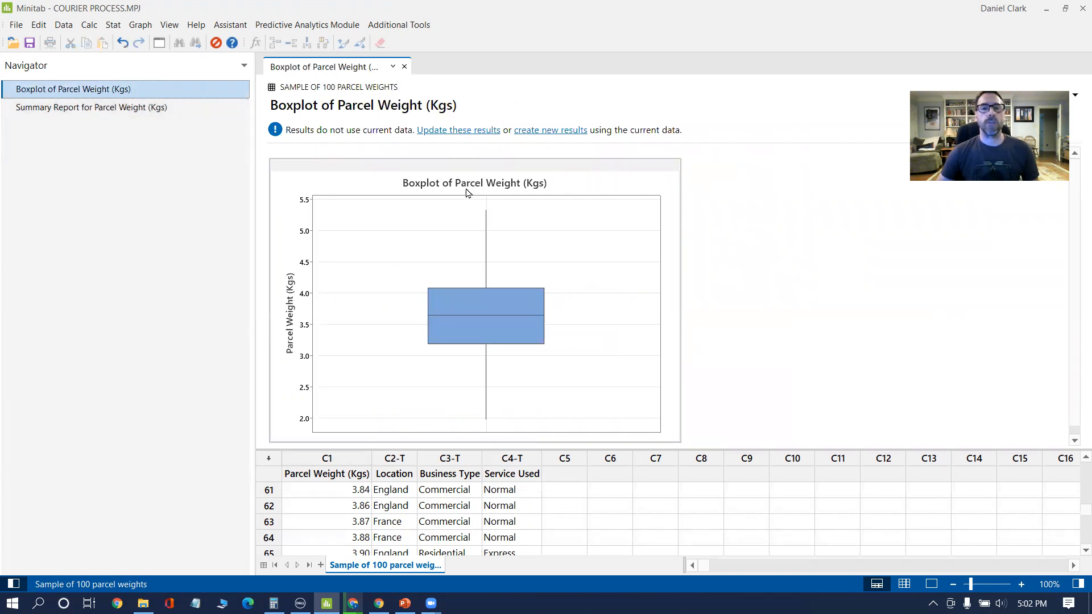
click(147, 109)
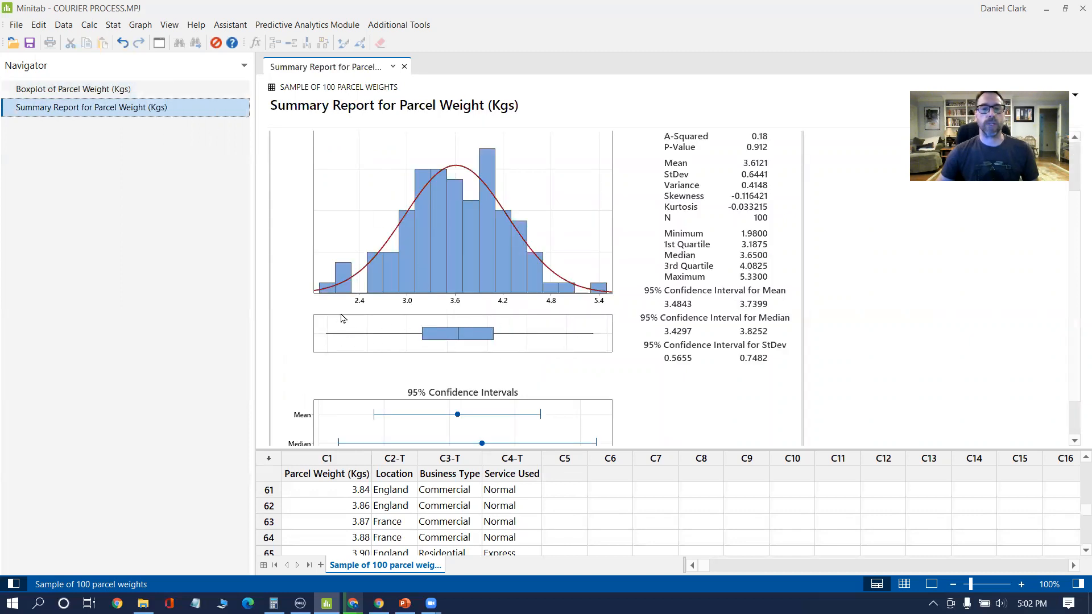
click(97, 91)
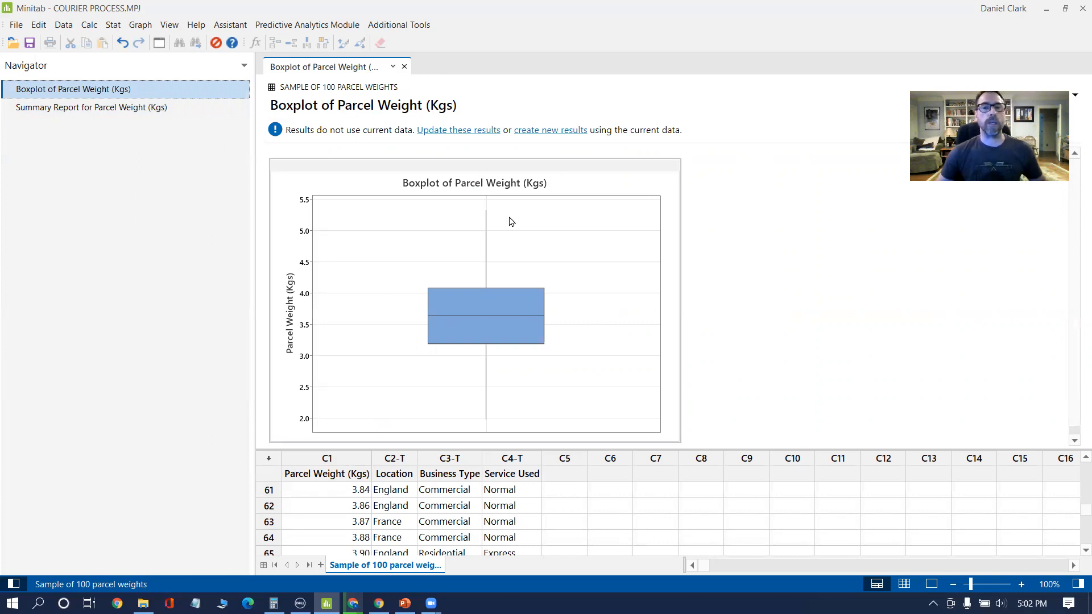
Step: Create a one-Y boxplot with groups of Parcel Weight (Kgs) by Business Type and inspect the statistics of both groups
click(140, 24)
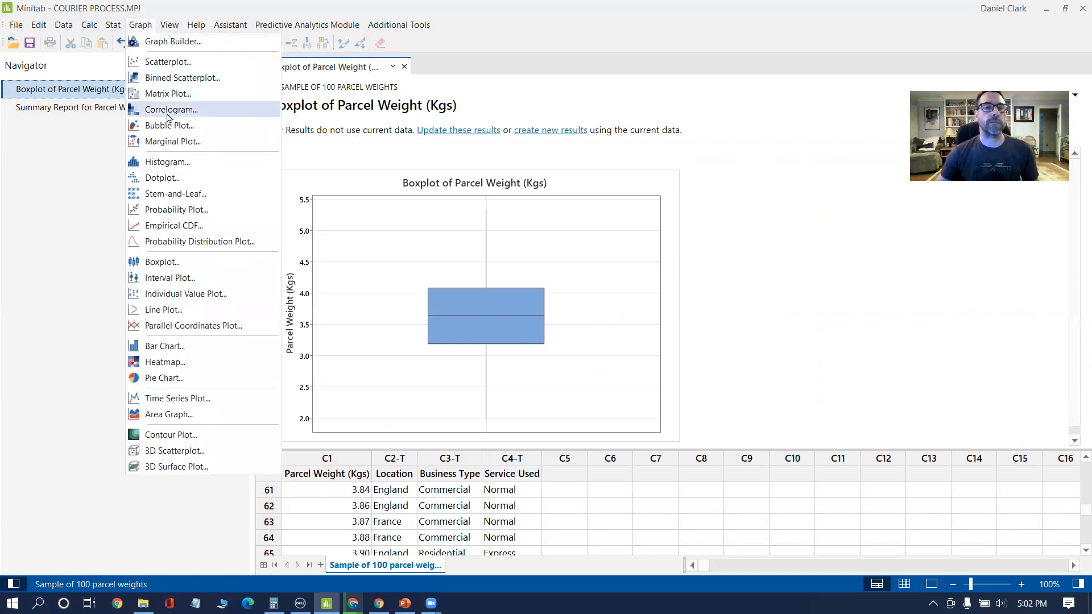
click(161, 262)
click(505, 254)
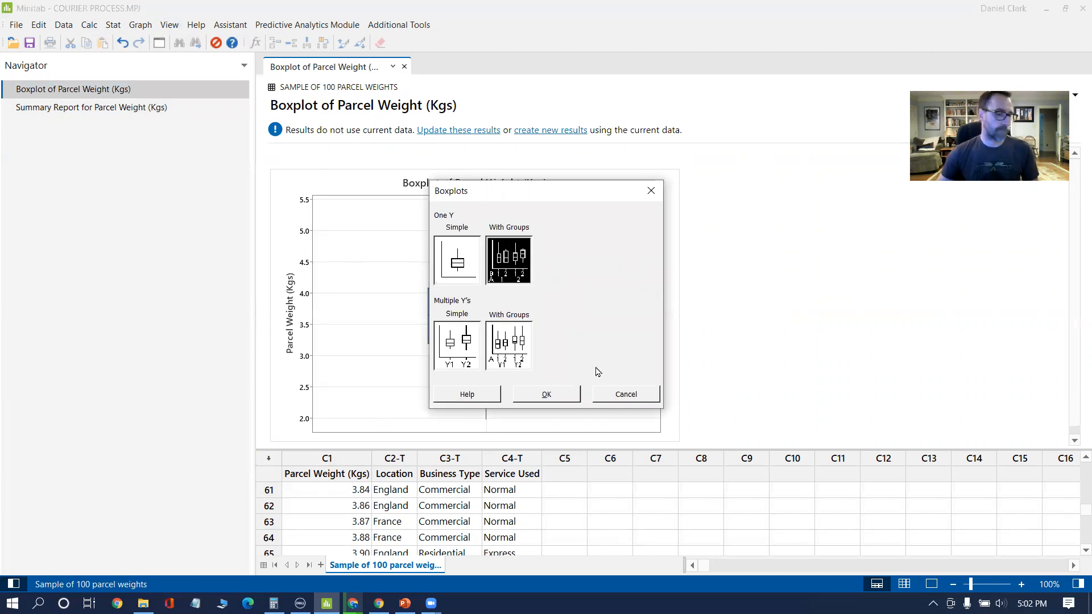
click(541, 395)
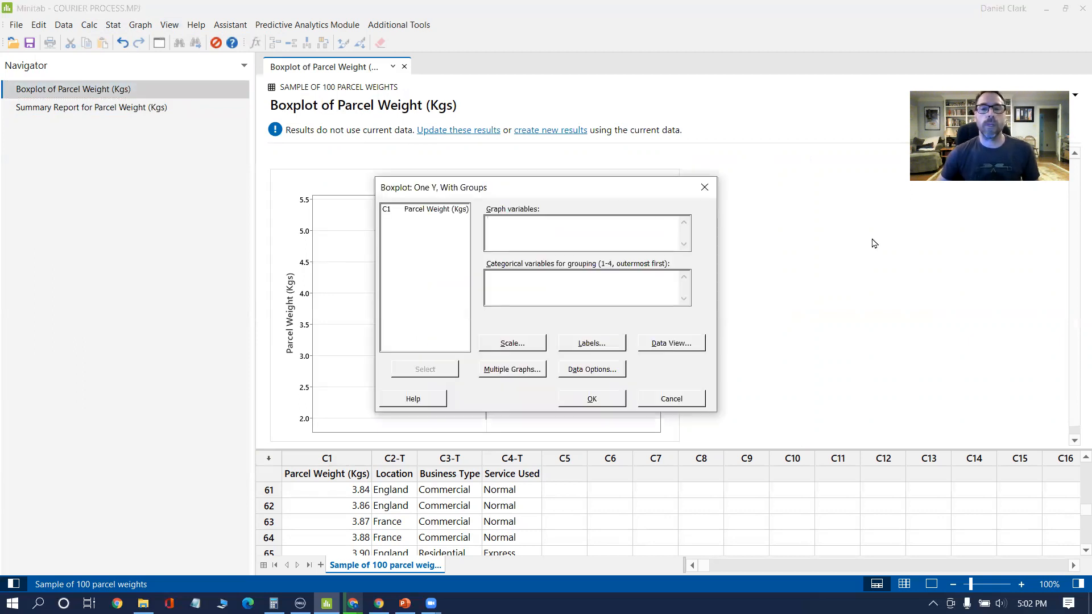
double_click(433, 210)
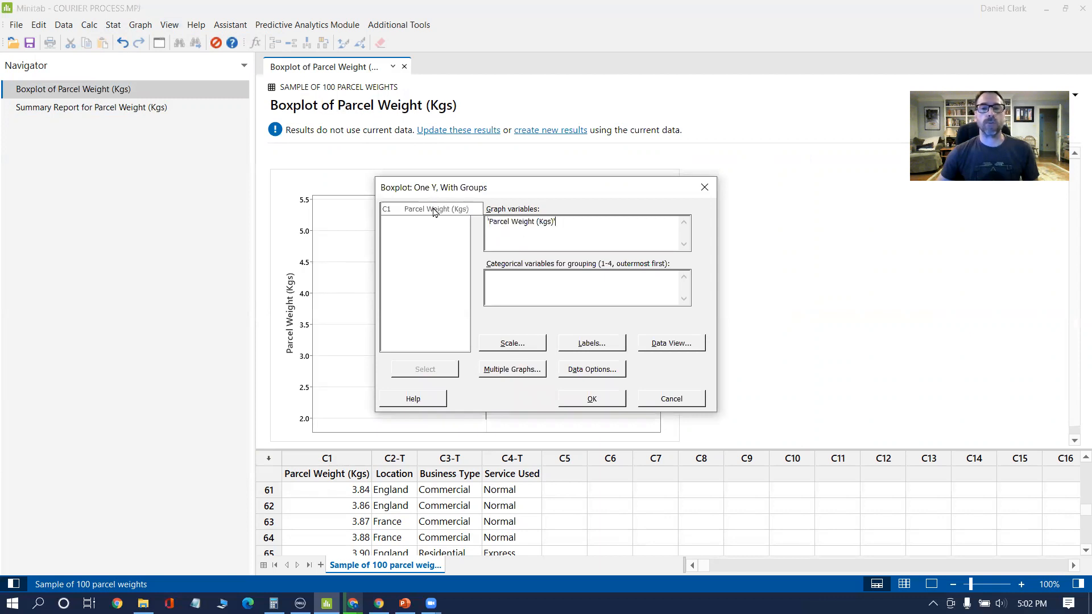
click(503, 282)
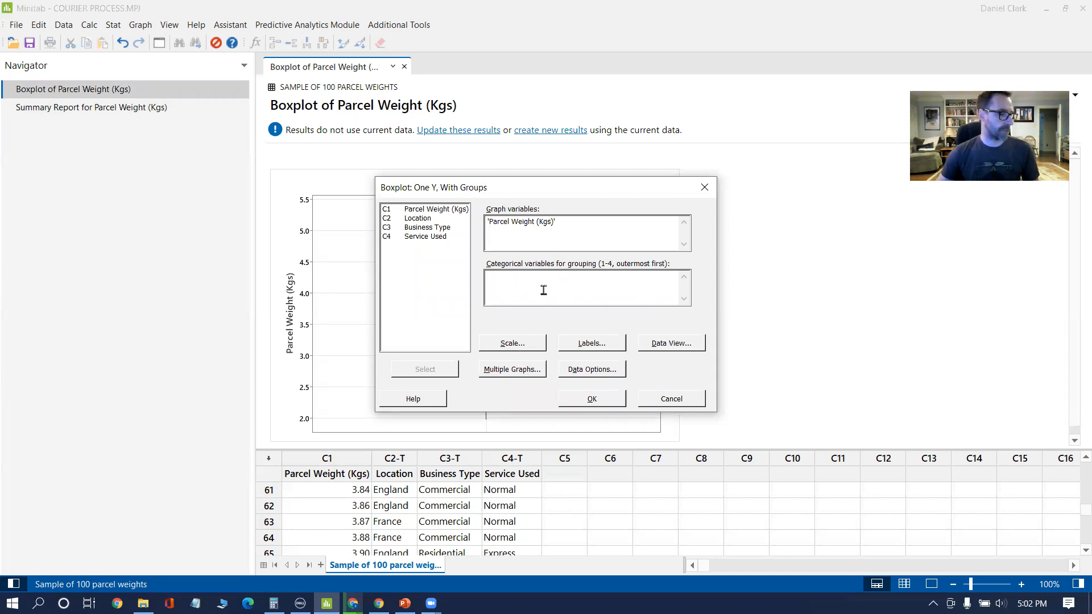
drag(442, 230, 442, 237)
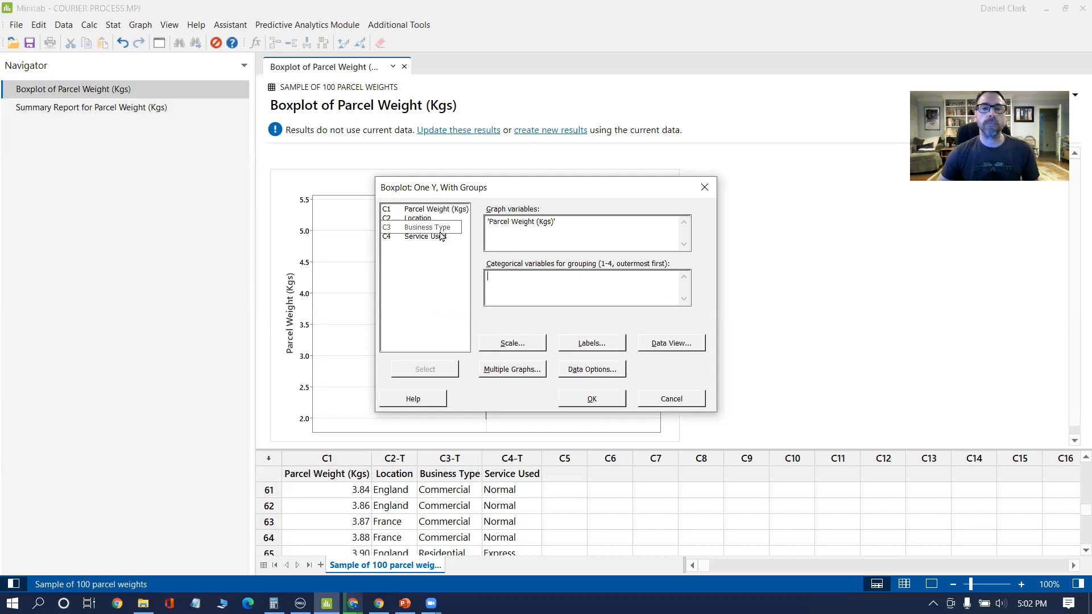
double_click(440, 229)
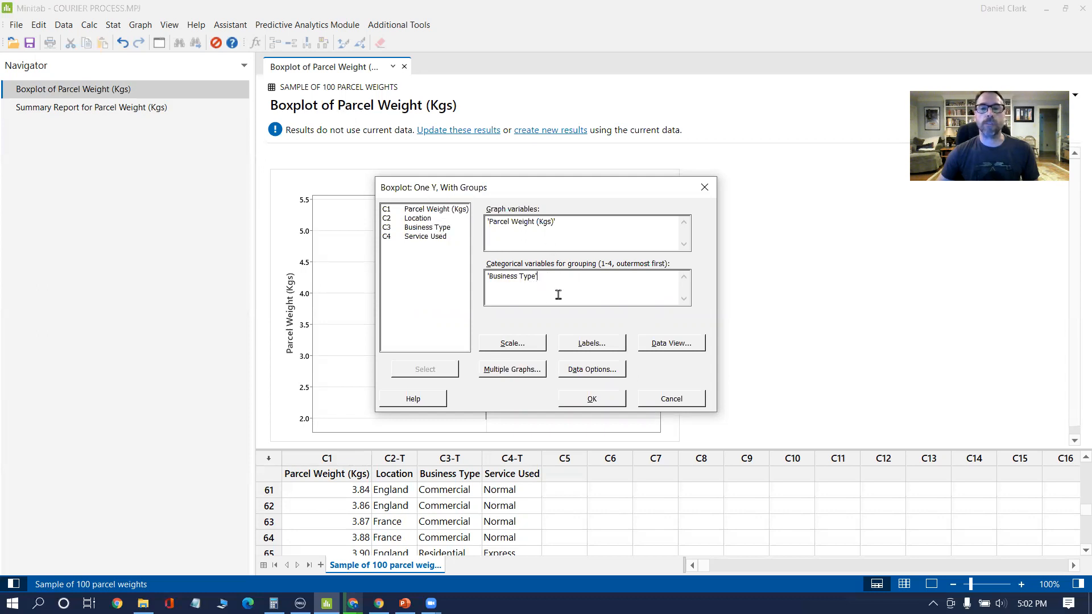
click(594, 401)
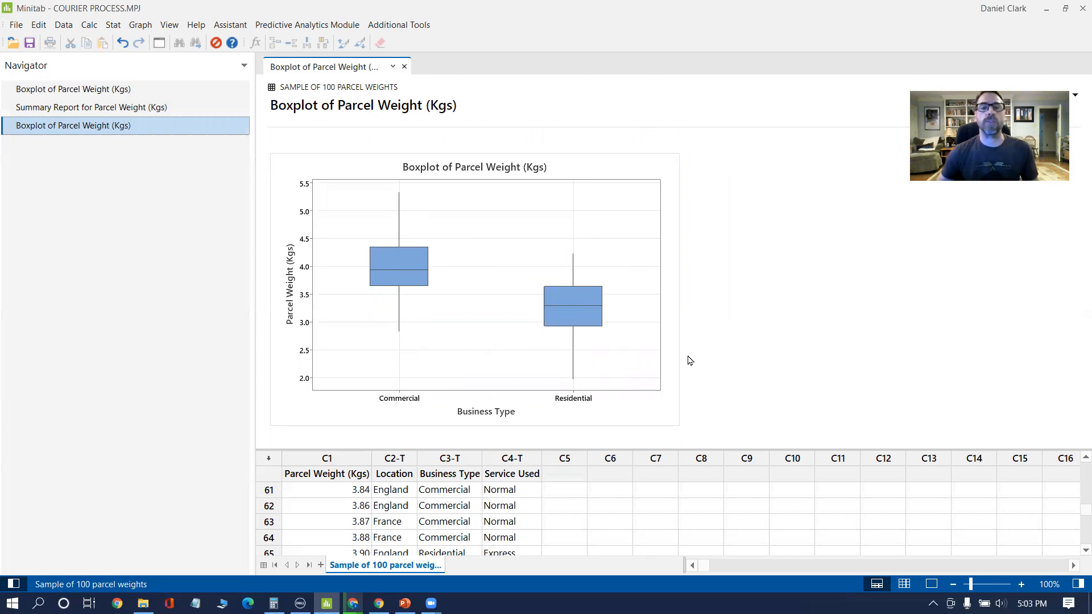
mouse_move(414, 274)
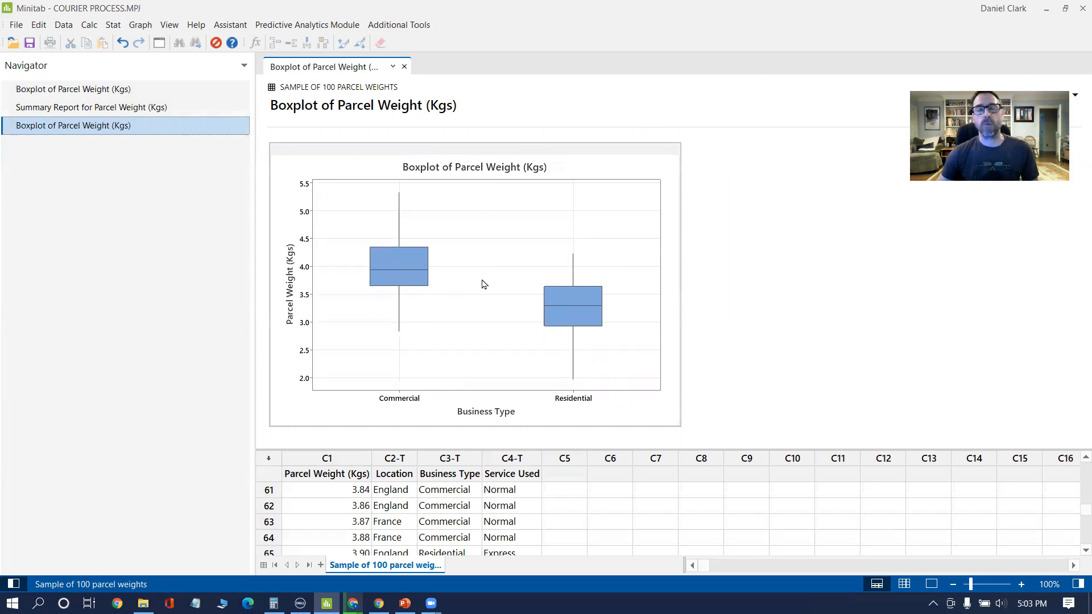
mouse_move(575, 308)
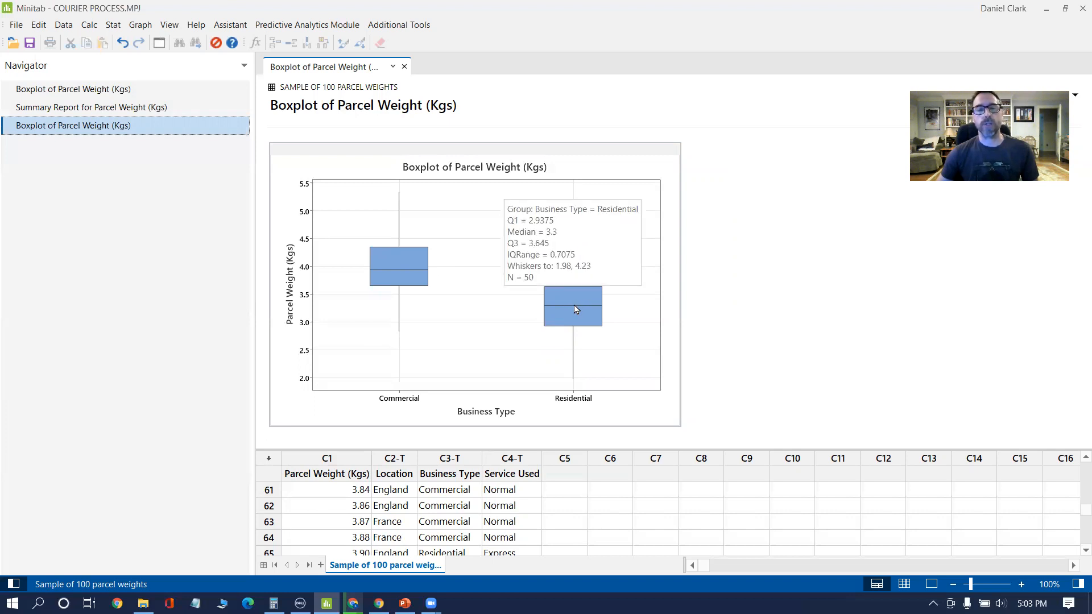
mouse_move(402, 256)
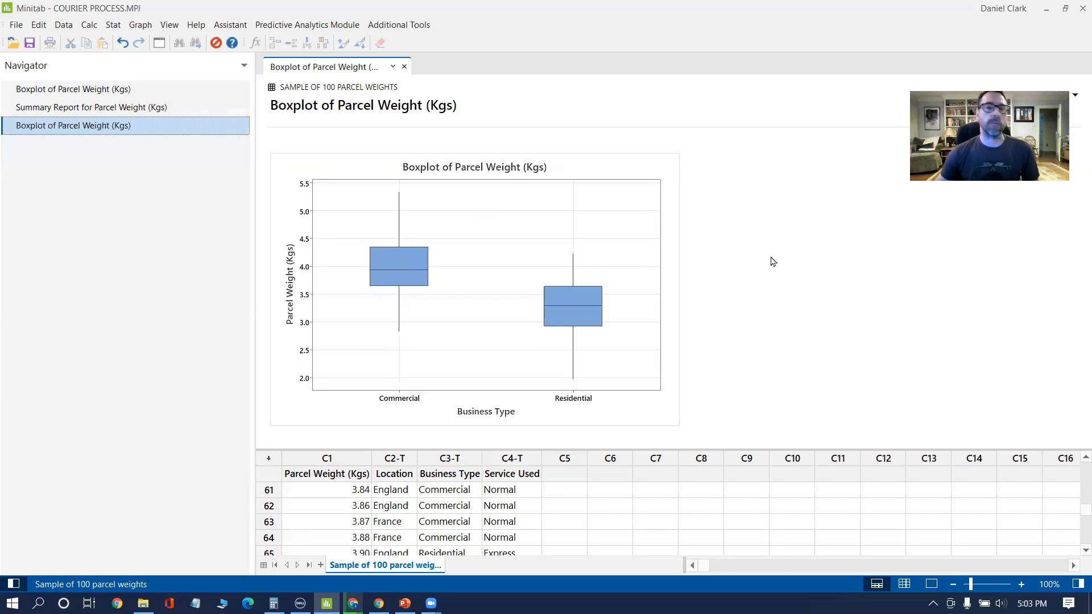
Step: Rerun the grouped parcel weight boxplot with Service Used as the only grouping variable and inspect each service's box
click(159, 44)
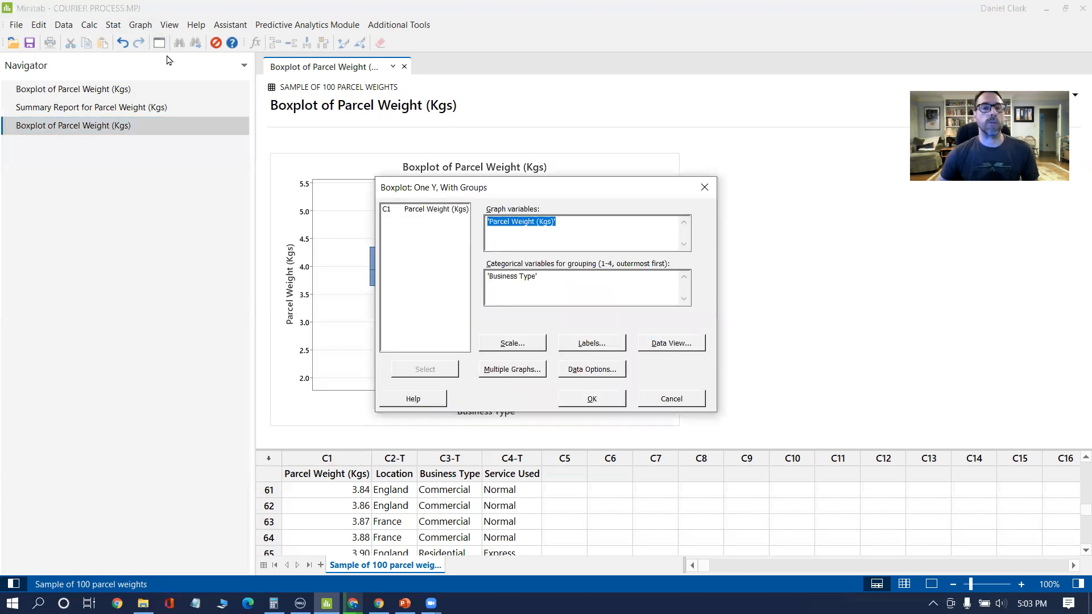
click(553, 275)
key(Delete)
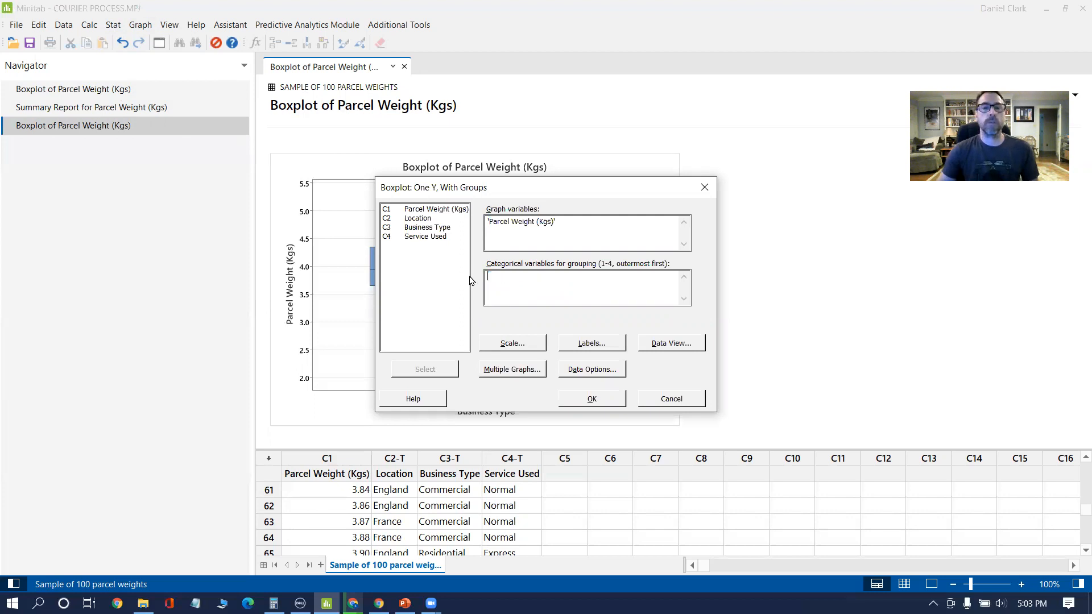
double_click(437, 242)
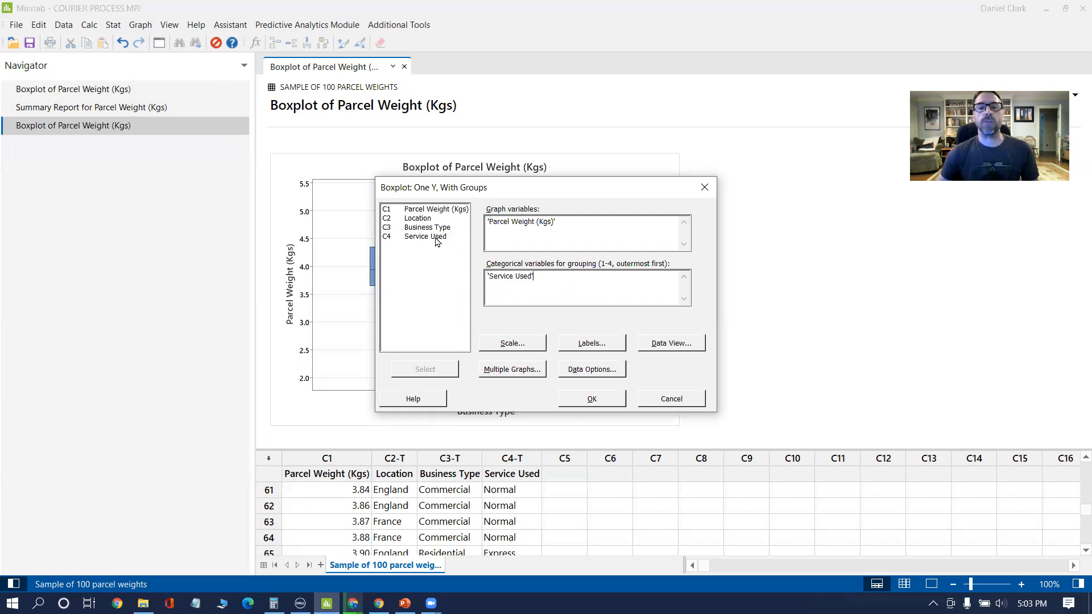
click(591, 399)
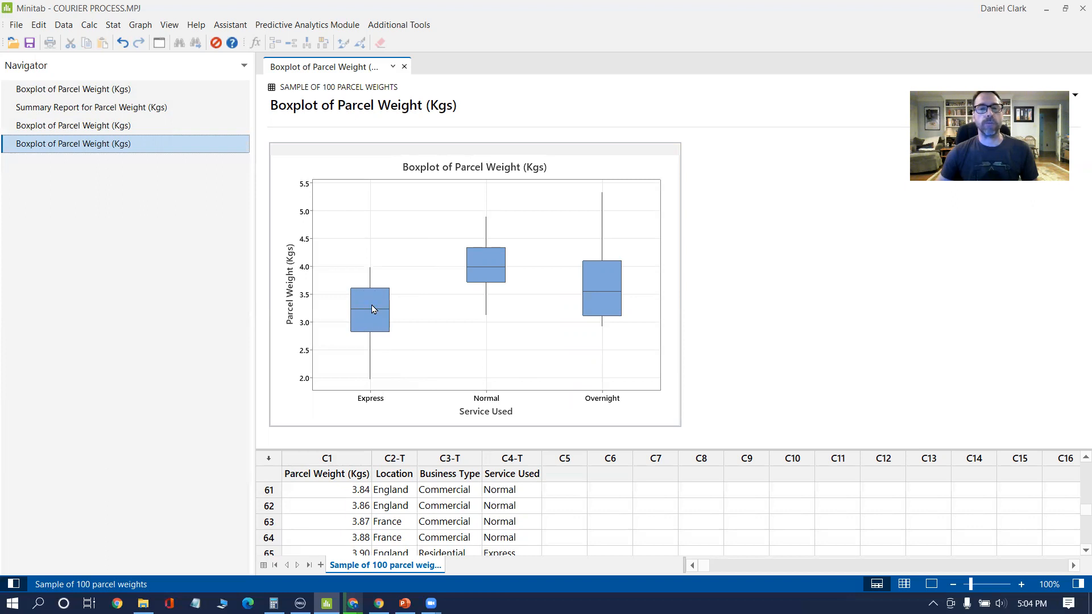
mouse_move(375, 311)
mouse_move(488, 268)
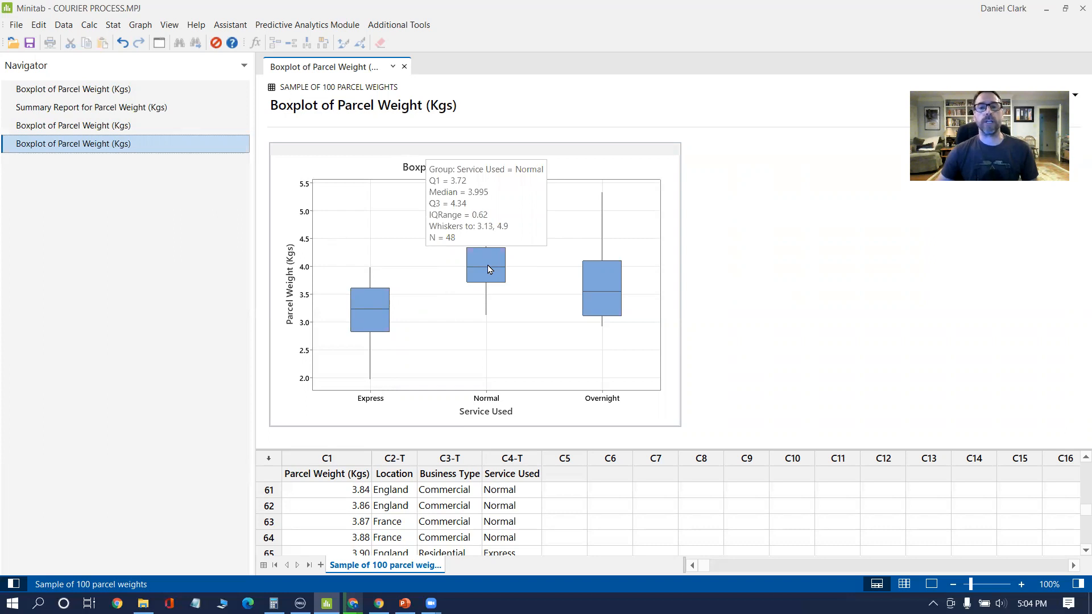
mouse_move(607, 281)
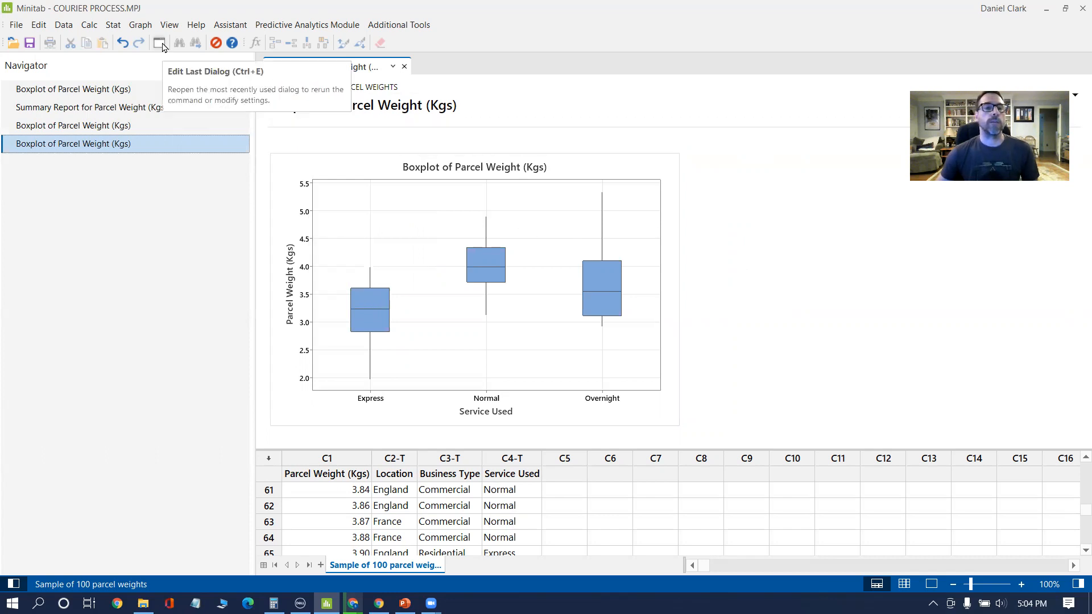
Step: Start another boxplot of the One Y, With Groups type
click(117, 26)
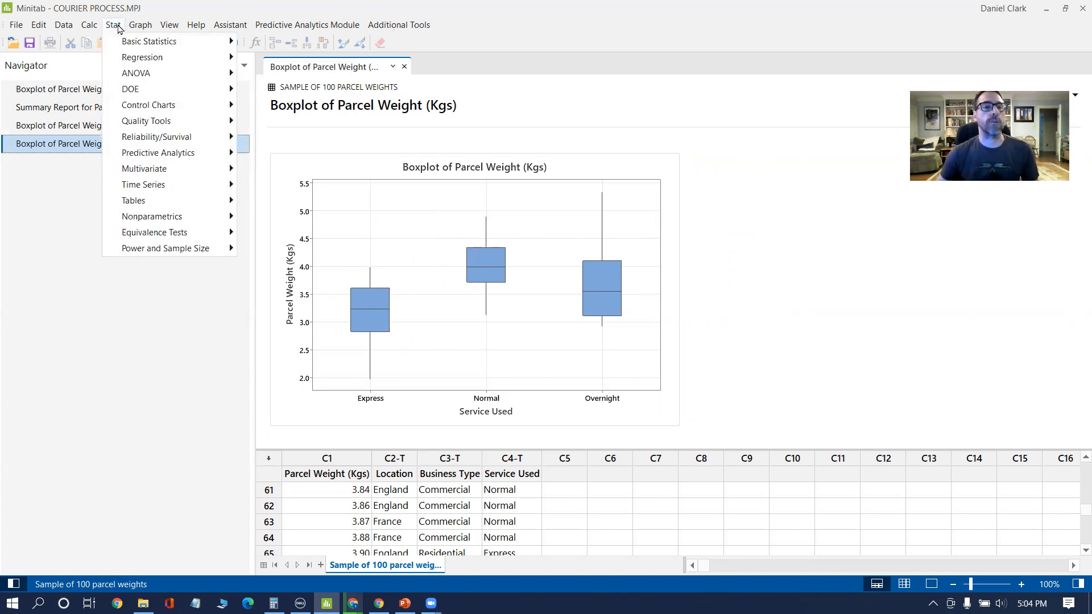
mouse_move(139, 26)
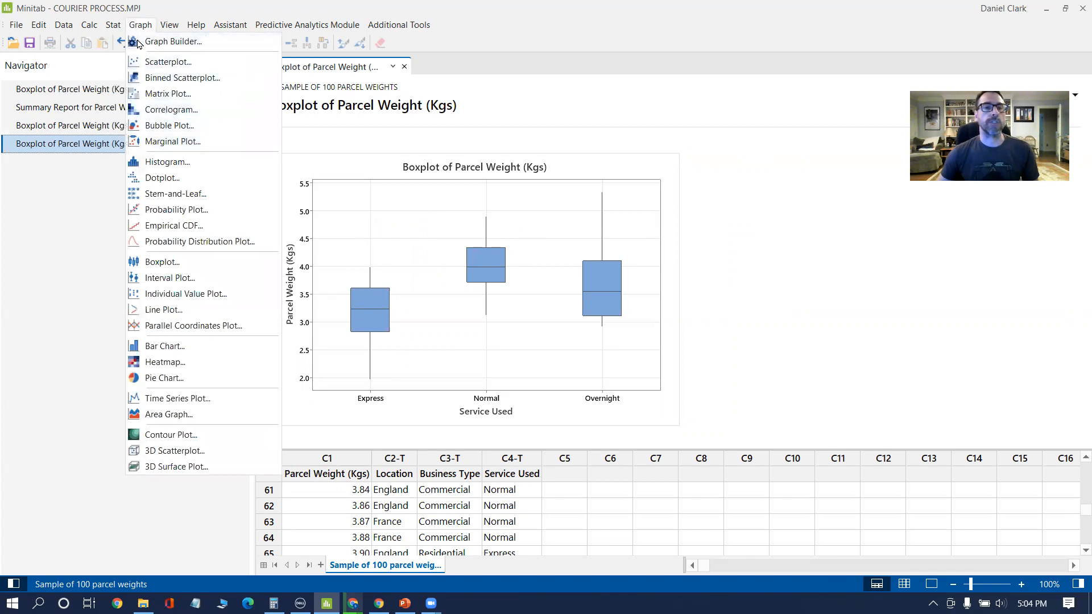
click(165, 262)
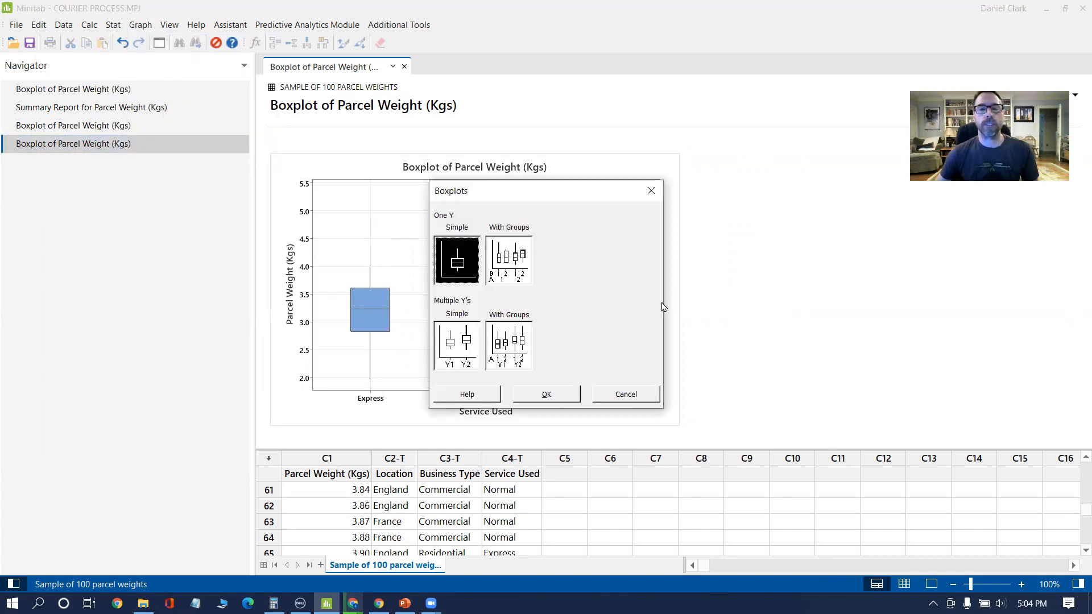
click(507, 264)
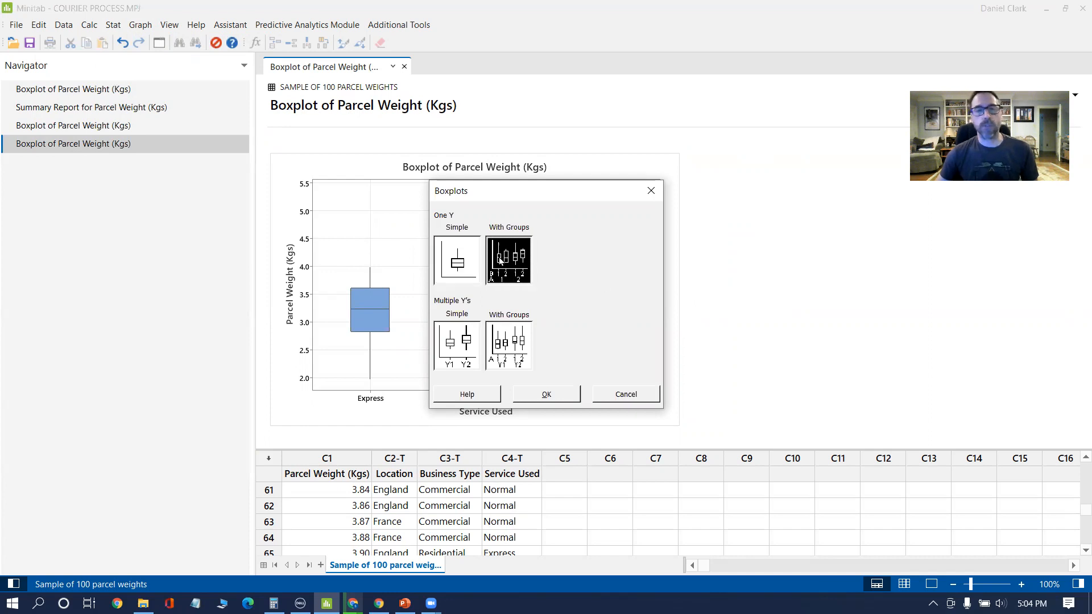
click(547, 394)
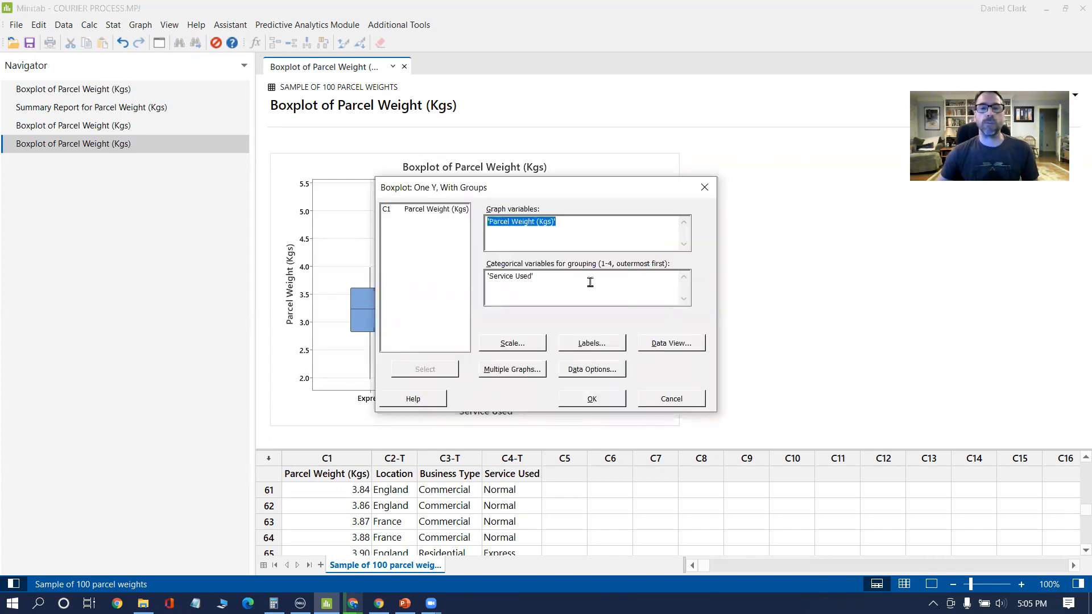
Step: Try to replace Service Used with Location and Business Type as the boxplot's grouping variables
click(551, 278)
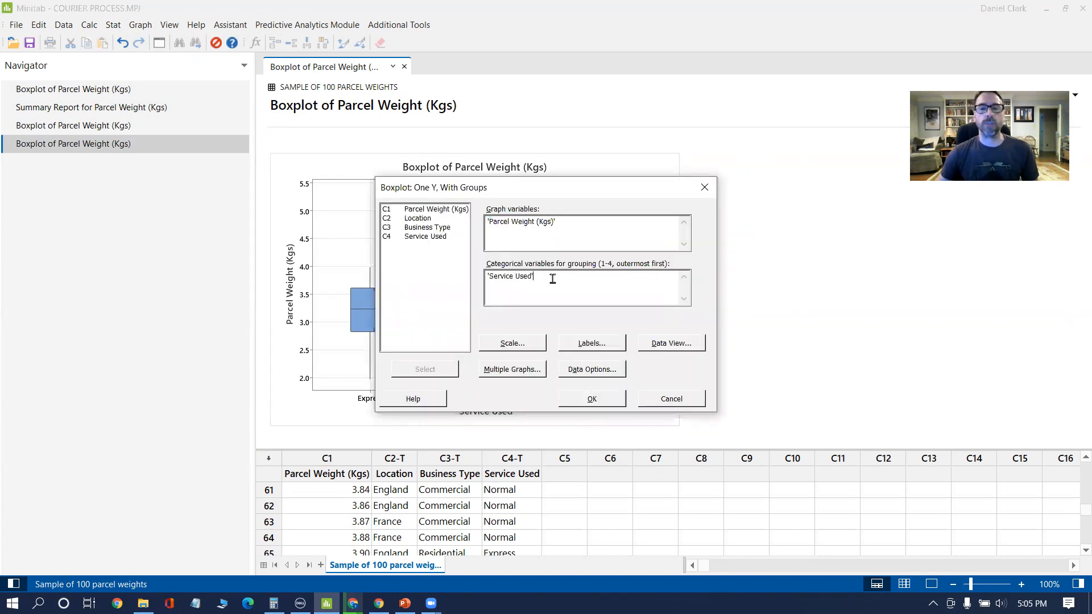
double_click(416, 221)
click(439, 228)
double_click(439, 228)
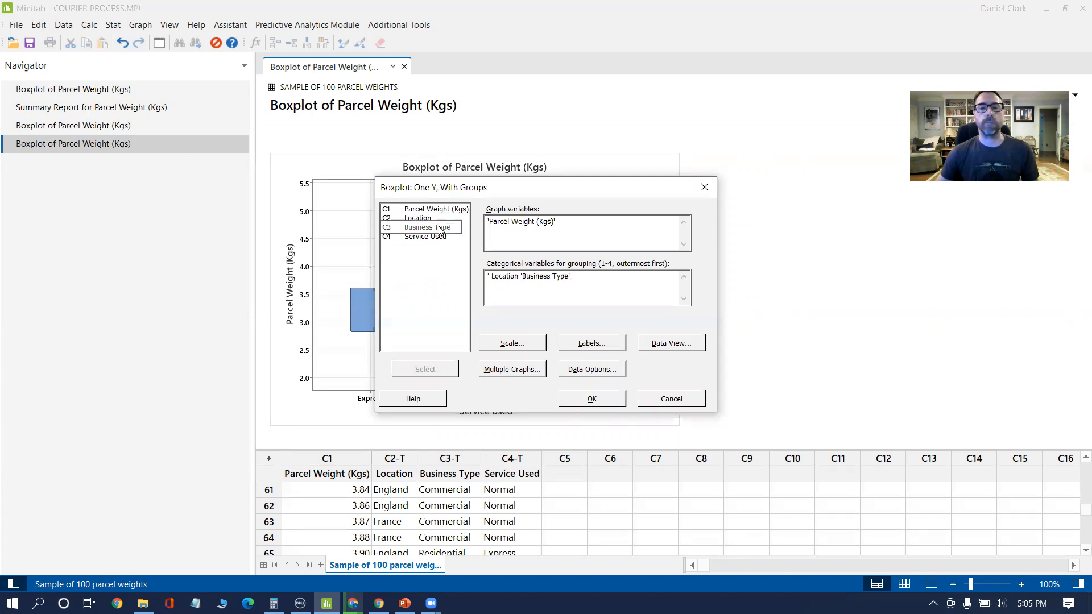
click(591, 400)
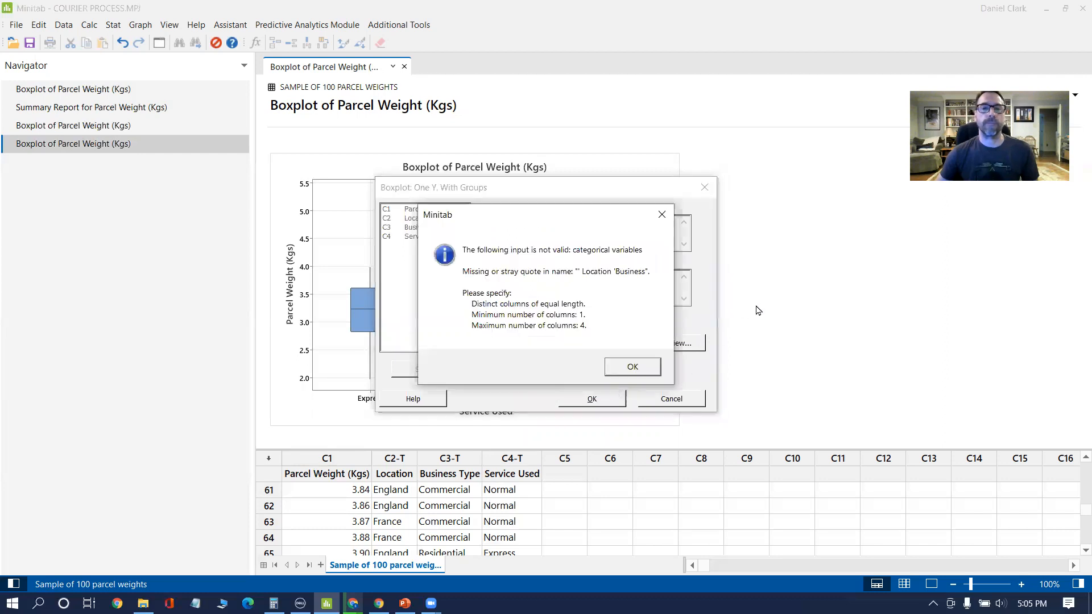
click(640, 367)
Step: Clear the grouping variables, create the boxplot grouped by Location and Business Type, and inspect the residential boxes
click(604, 287)
drag(604, 288, 476, 283)
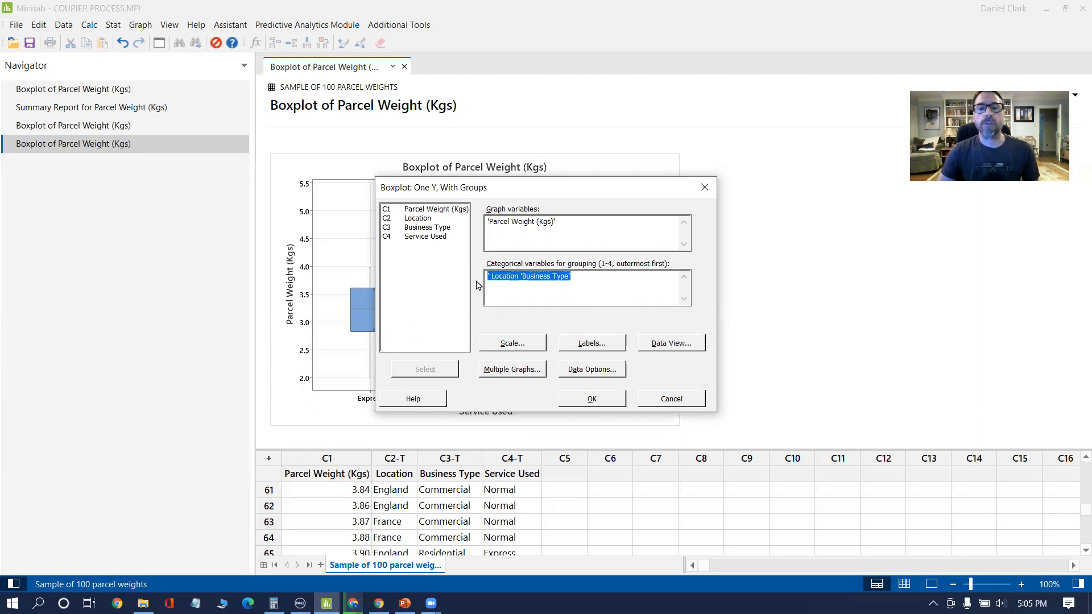
key(Delete)
click(419, 219)
double_click(419, 220)
click(428, 229)
double_click(428, 229)
click(611, 404)
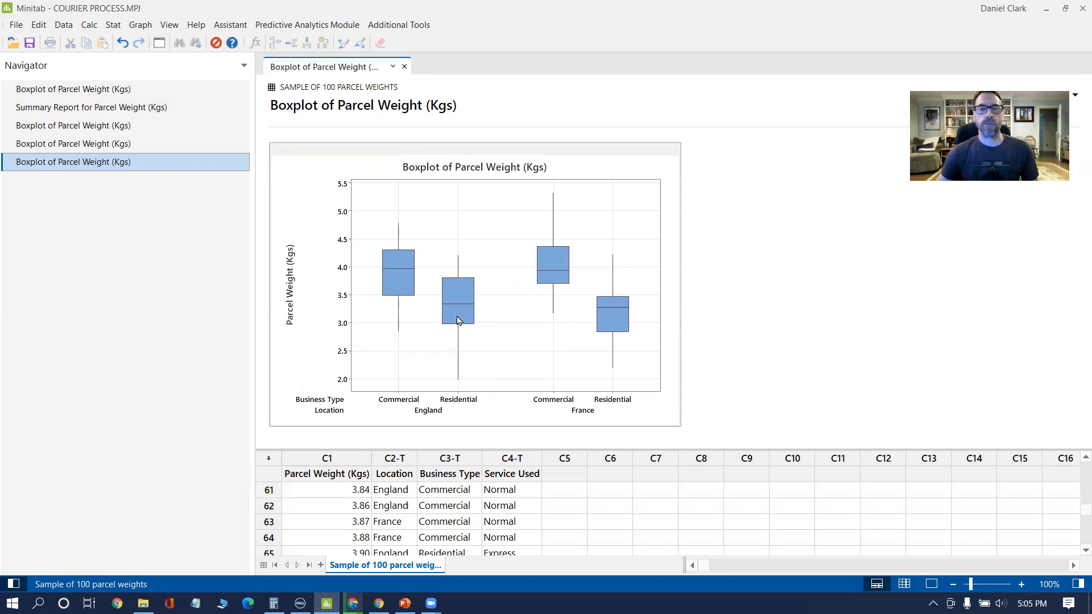
mouse_move(452, 307)
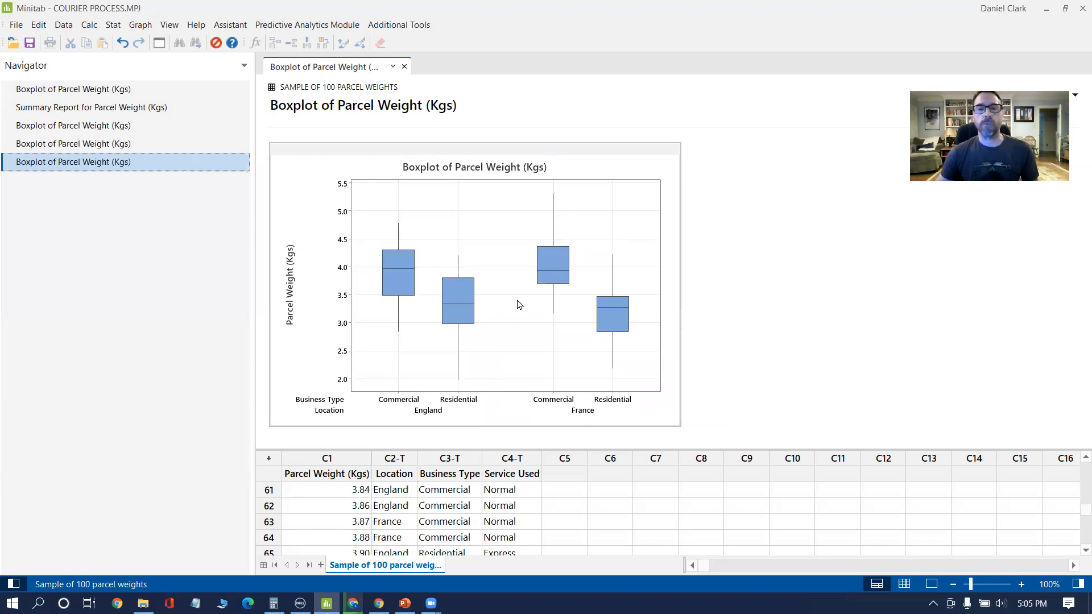
mouse_move(608, 307)
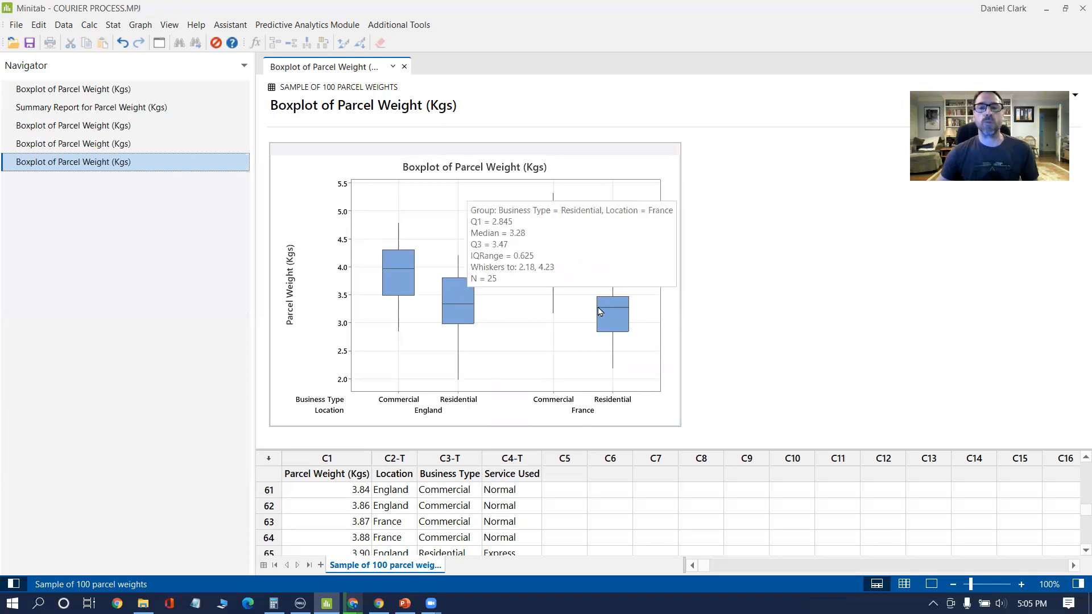